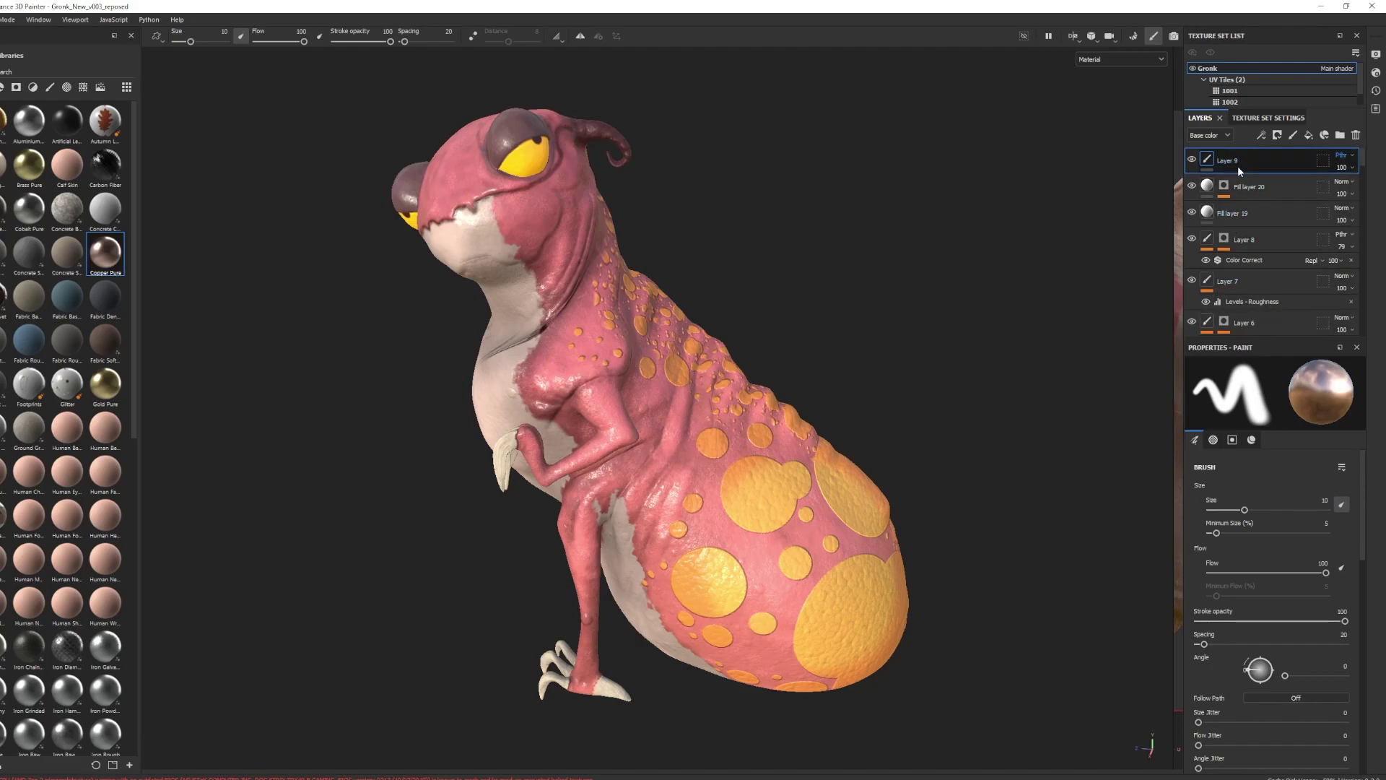
Add a filter to Layer 9 and choose MatFx Oil Paint for it
right_click(1238, 166)
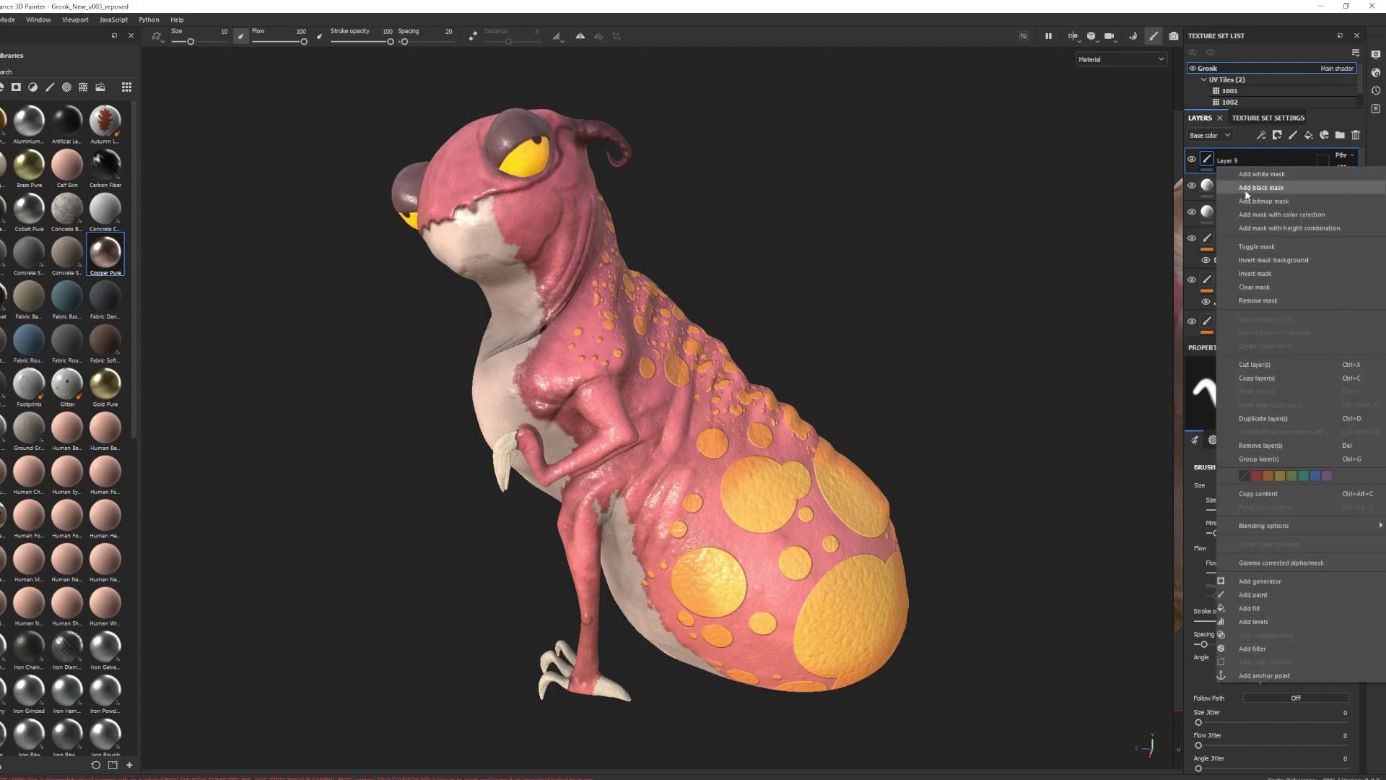
click(1252, 649)
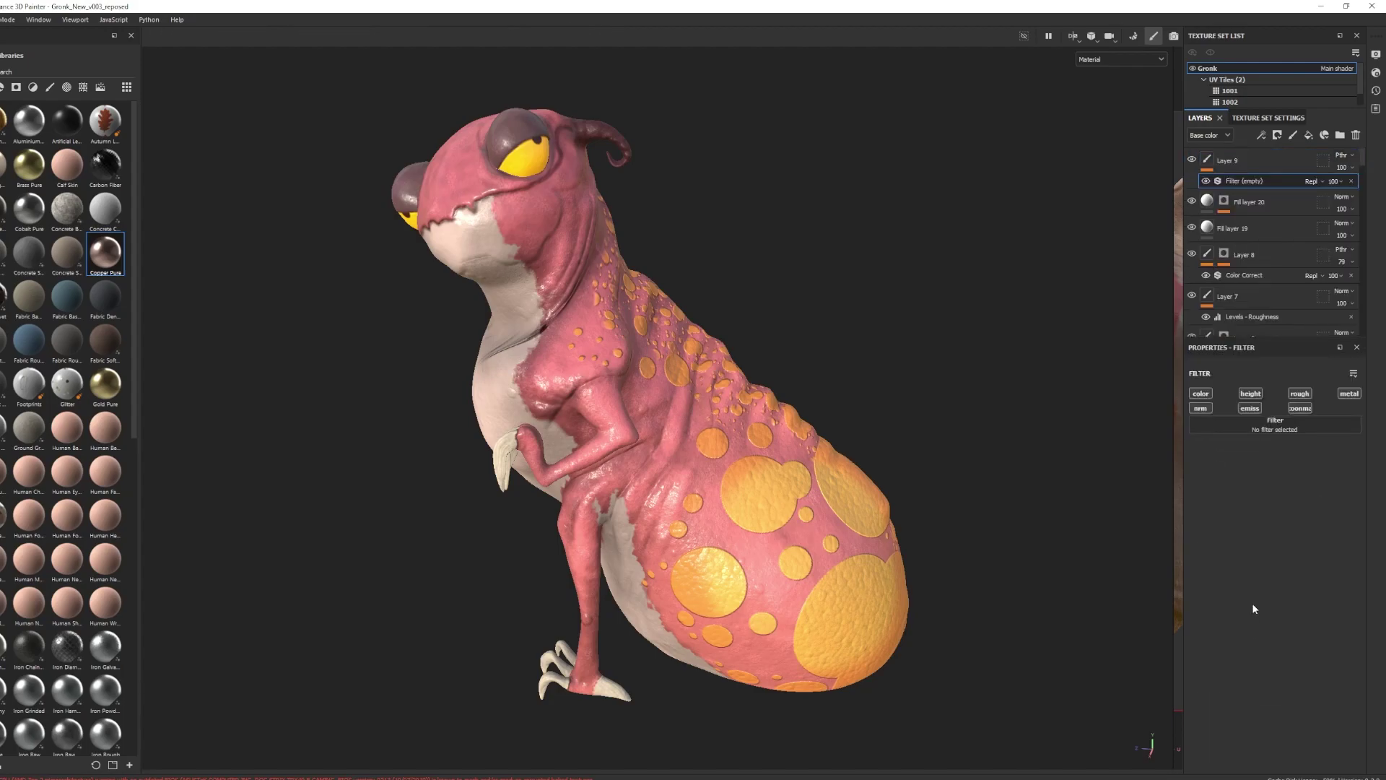
click(1267, 430)
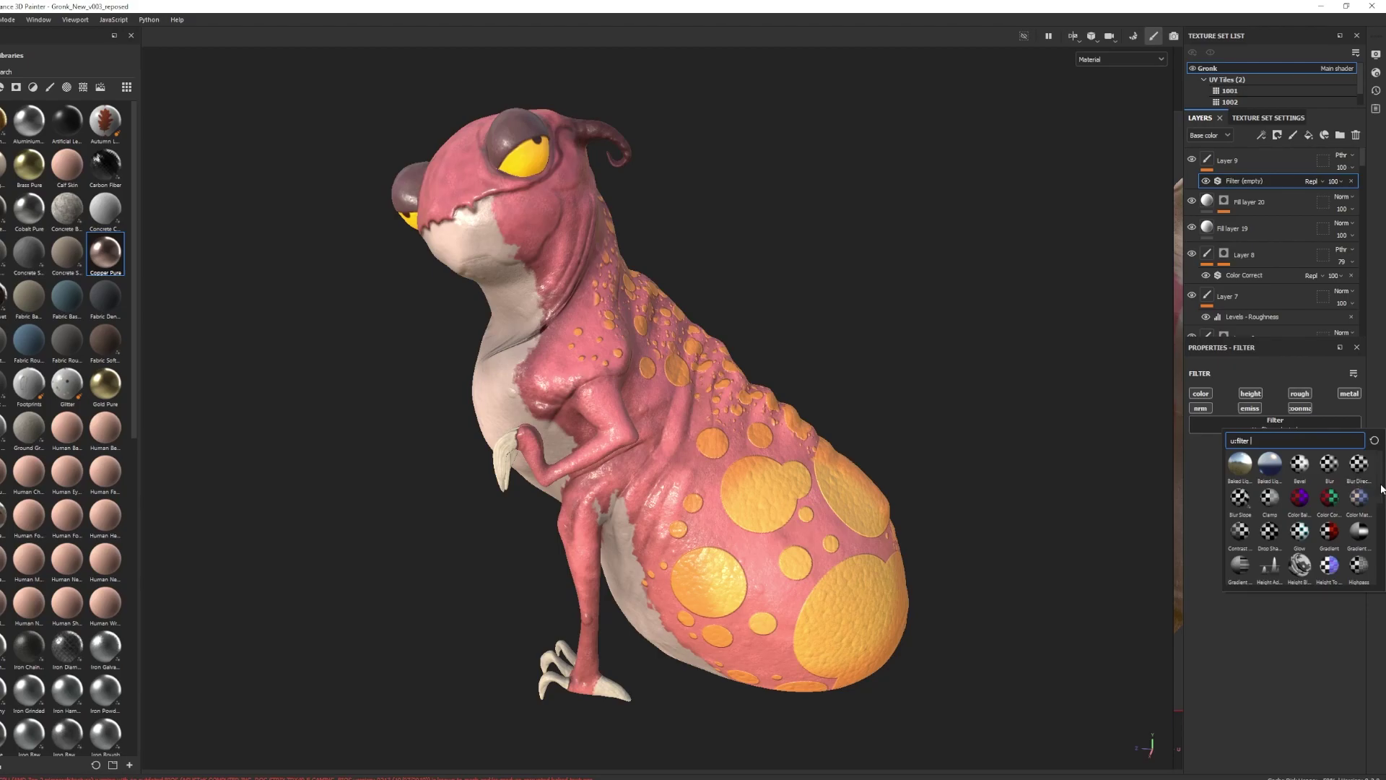
scroll(1350, 535, down, 10)
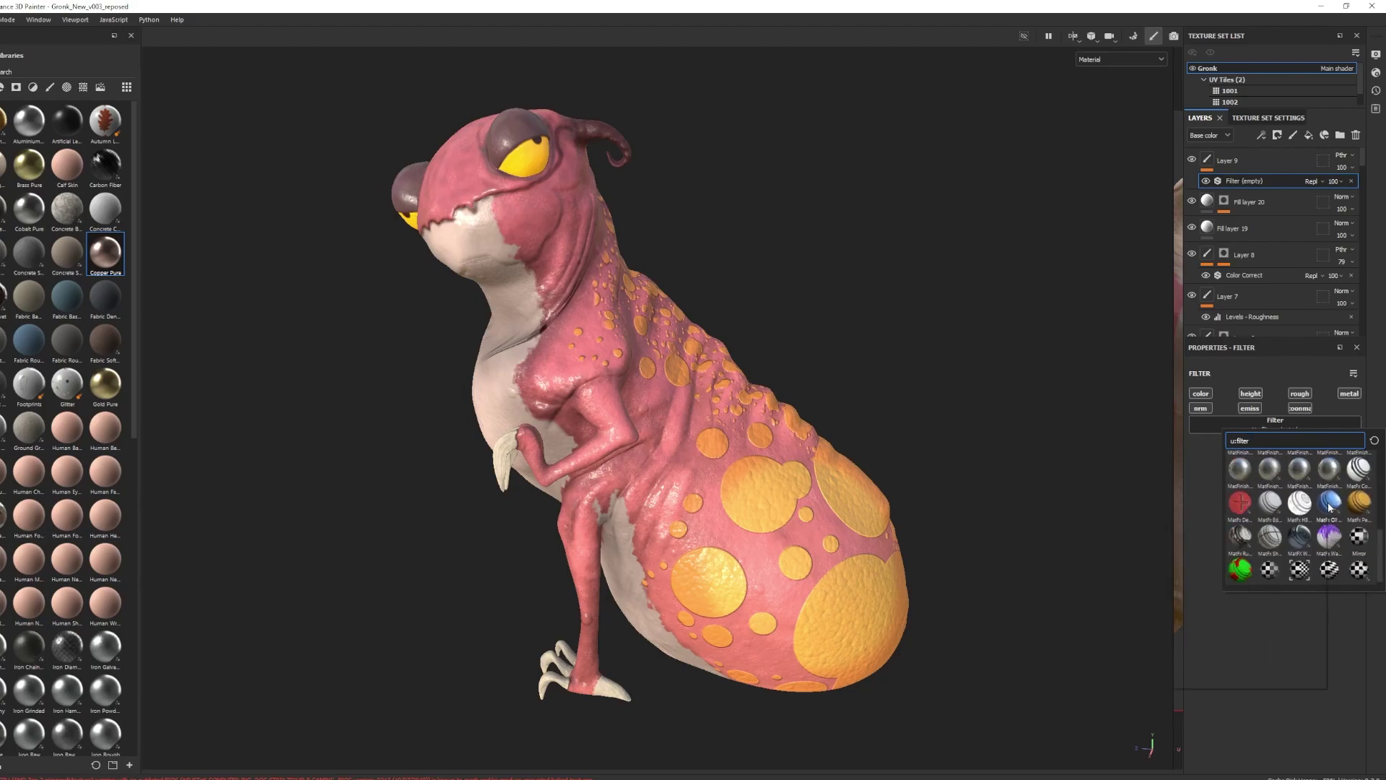
click(1329, 506)
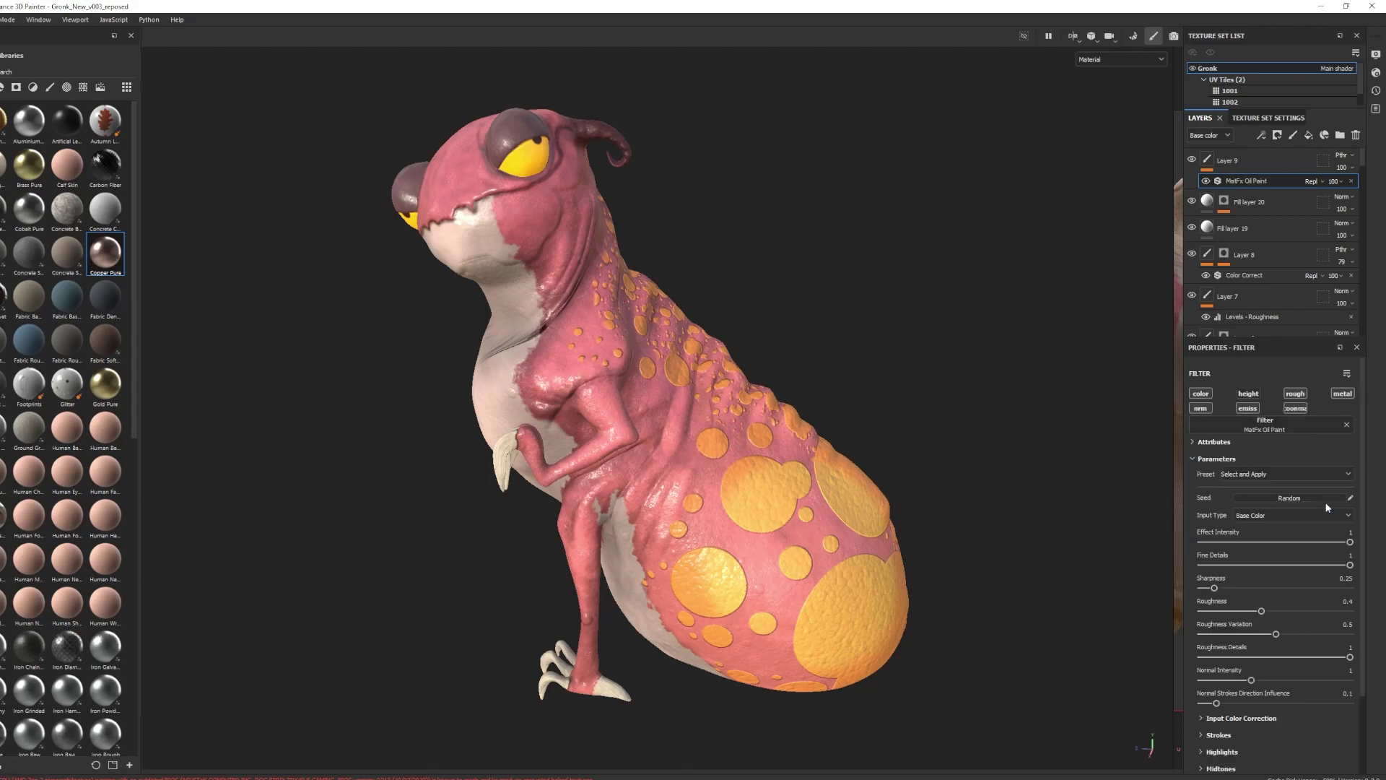
alt+drag(592, 457, 285, 458)
scroll(656, 533, up, 2)
scroll(284, 457, up, 2)
alt+drag(549, 373, 561, 164)
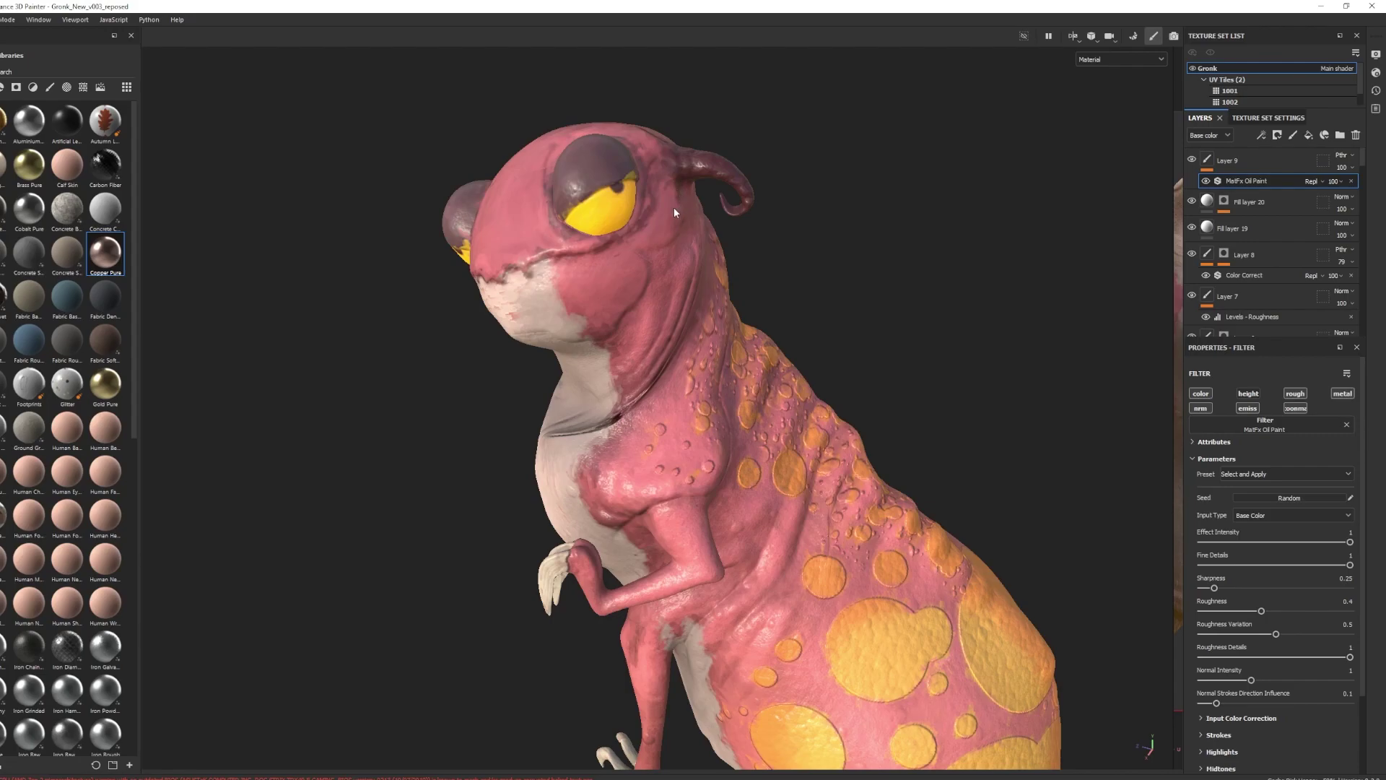
alt+drag(777, 497, 816, 476)
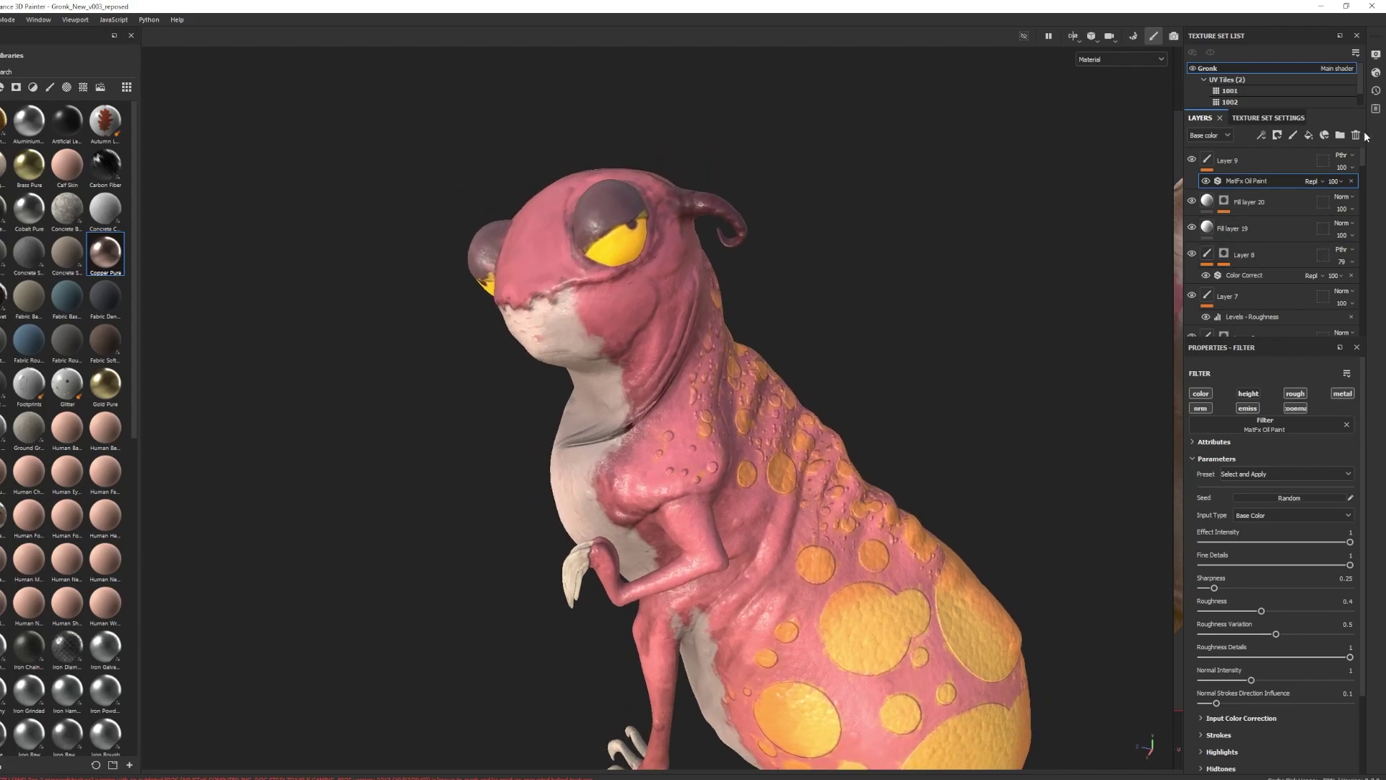
Give Layer 9 a white mask and add a paint effect to that mask
right_click(1254, 154)
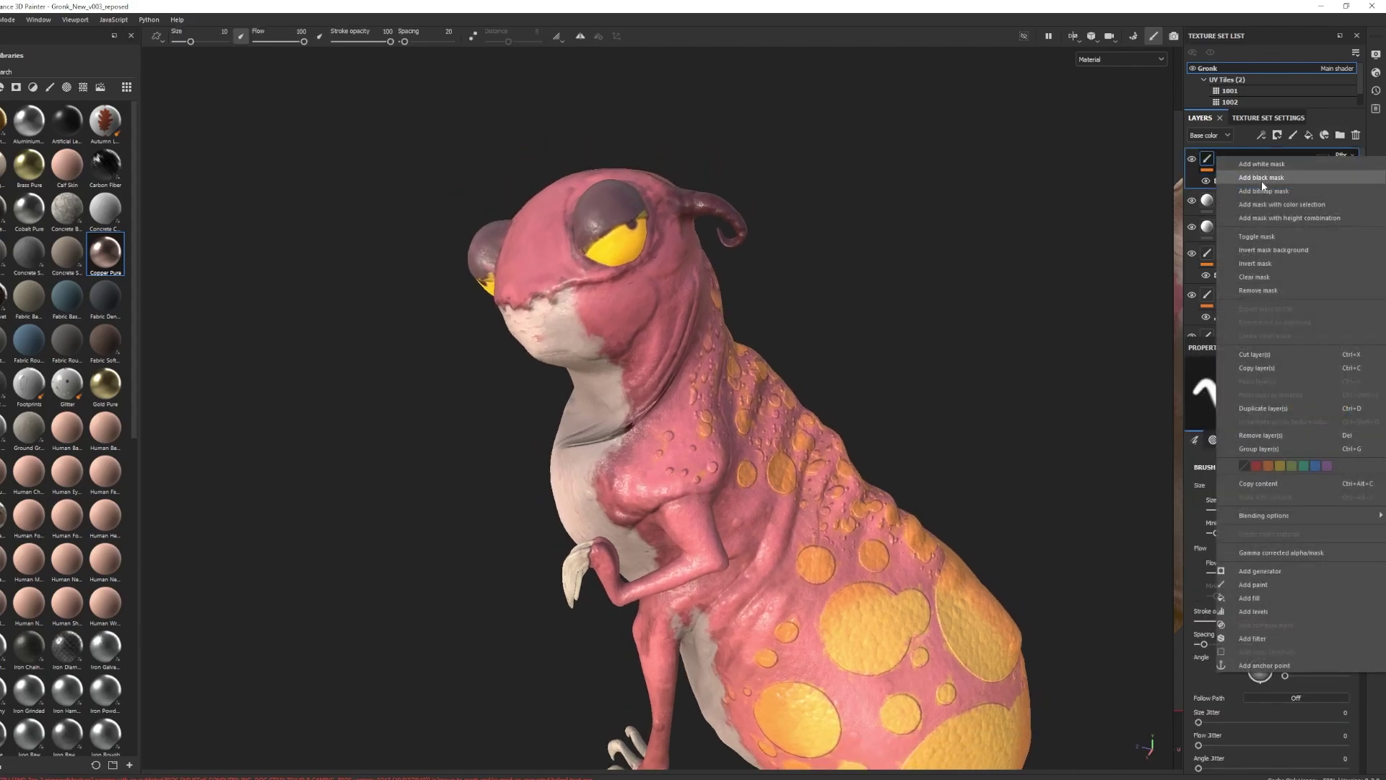
click(1272, 169)
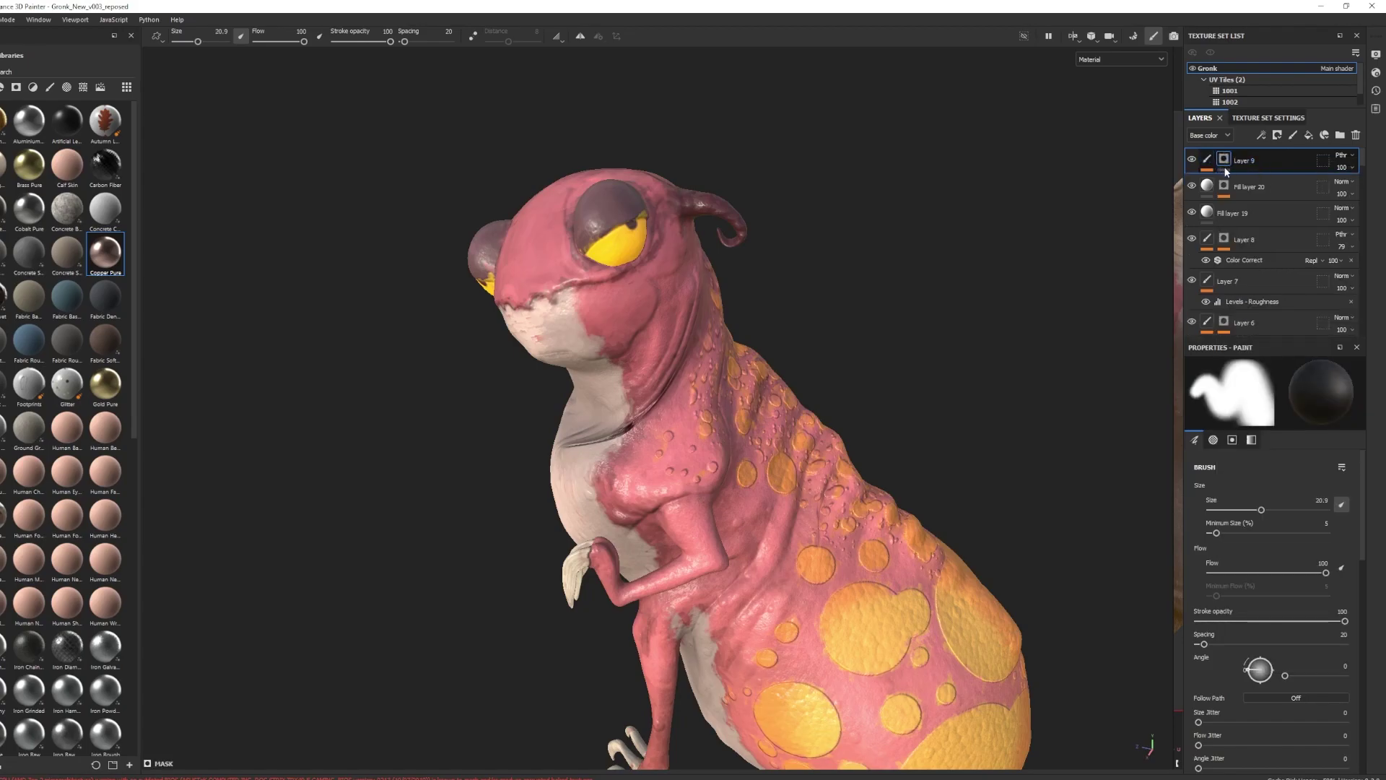
right_click(1229, 166)
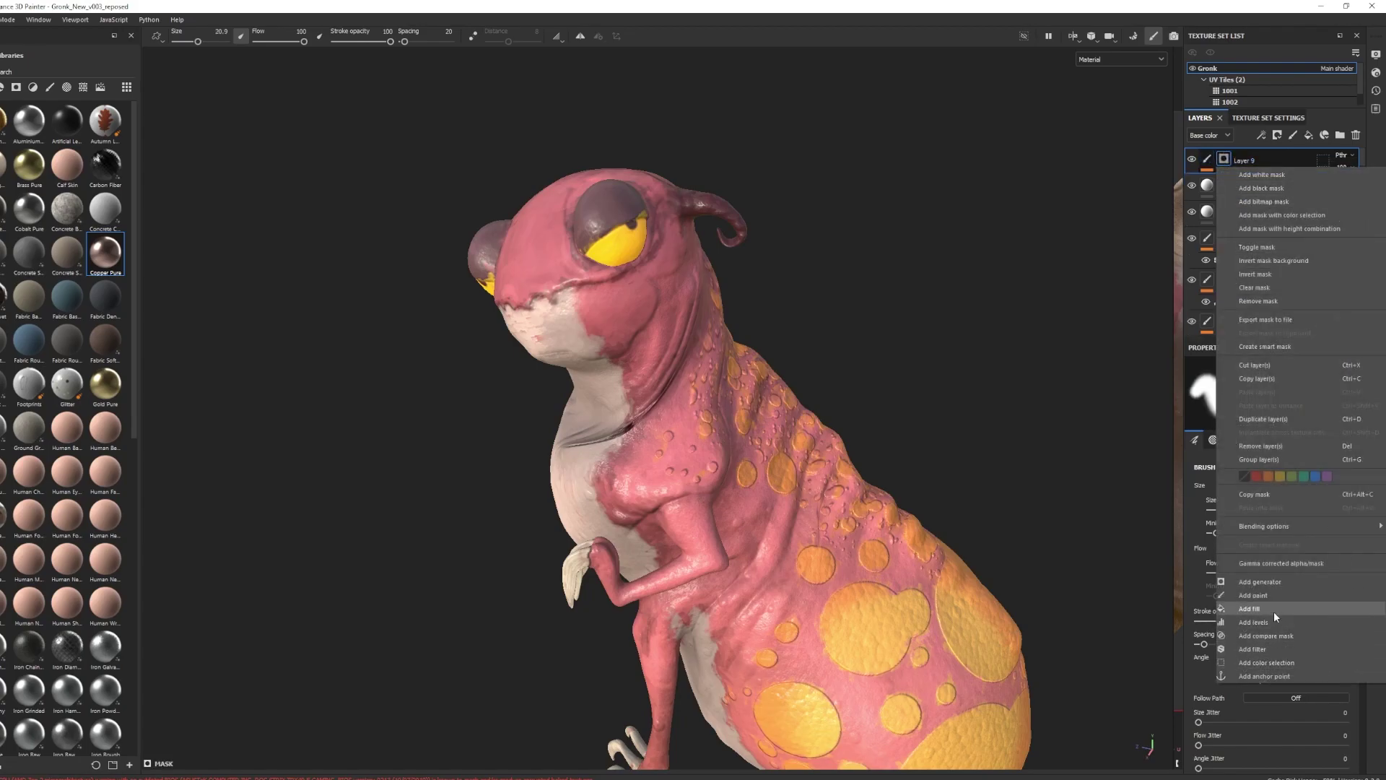
click(1253, 594)
Reduce the brush size to about 10 and below, and paint black on Layer 9's mask over the creature's eyes
mouse_move(349, 396)
alt+mouse_down()
mouse_move(607, 217)
mouse_move(589, 244)
alt+mouse_up()
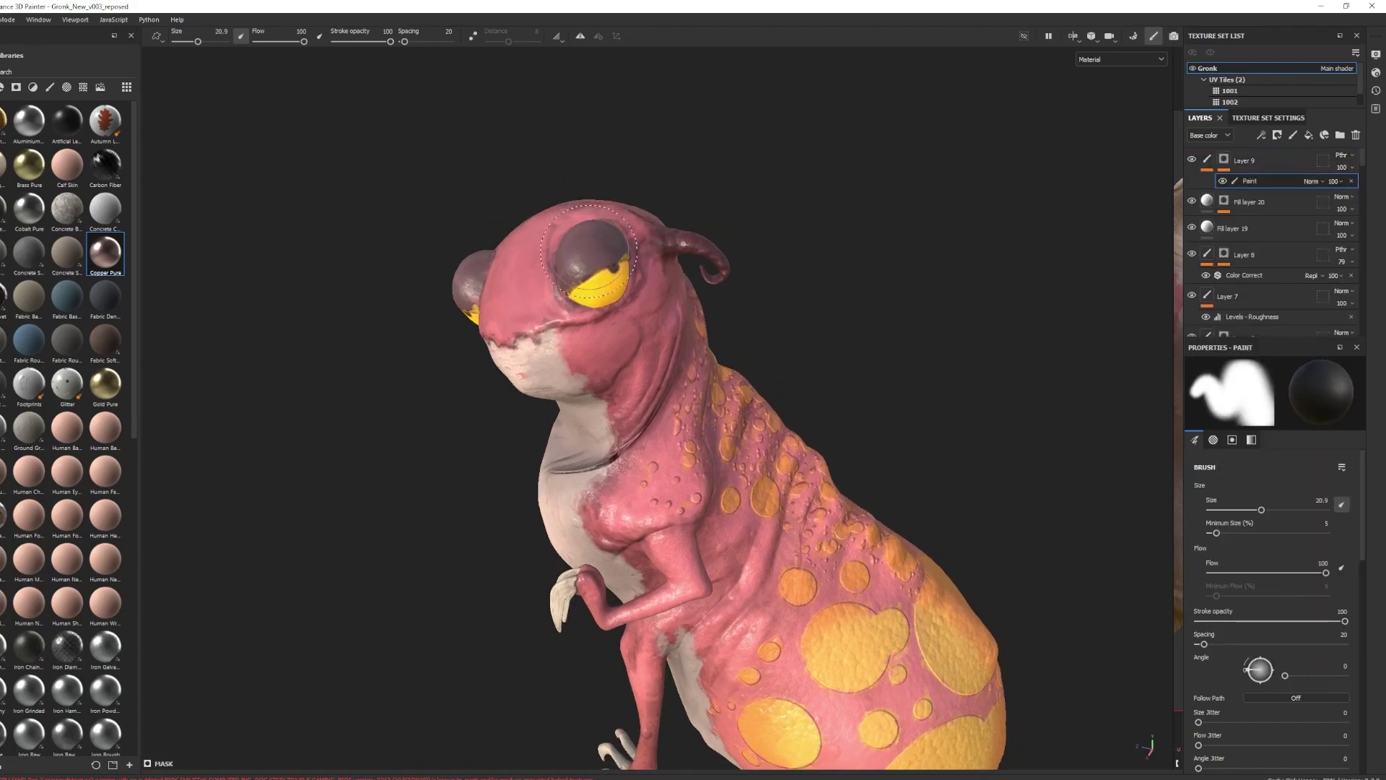
key(bracketleft)
key(bracketleft)
key(bracketleft)
key(bracketleft)
key(bracketleft)
key(bracketleft)
key(bracketleft)
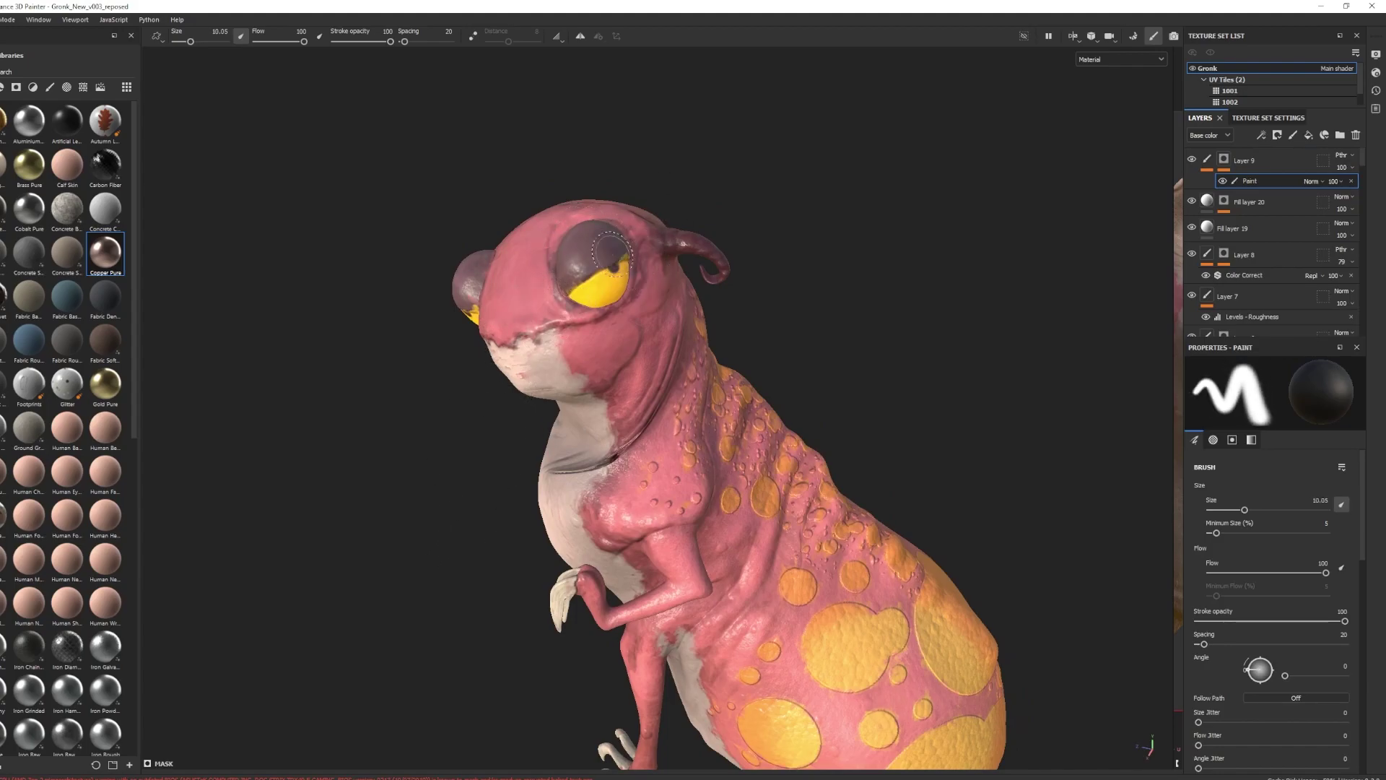
drag(582, 288, 578, 281)
alt+drag(459, 340, 420, 322)
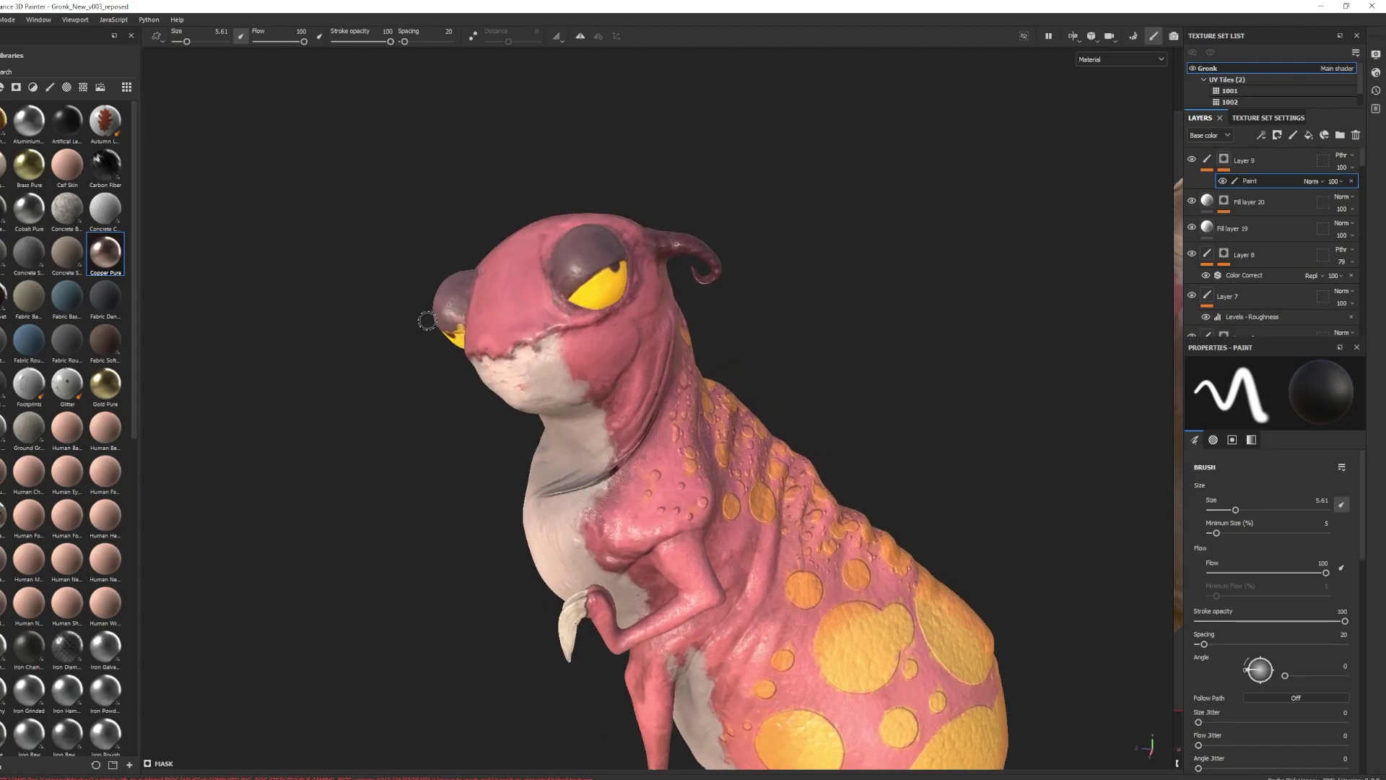
alt+drag(536, 352, 535, 370)
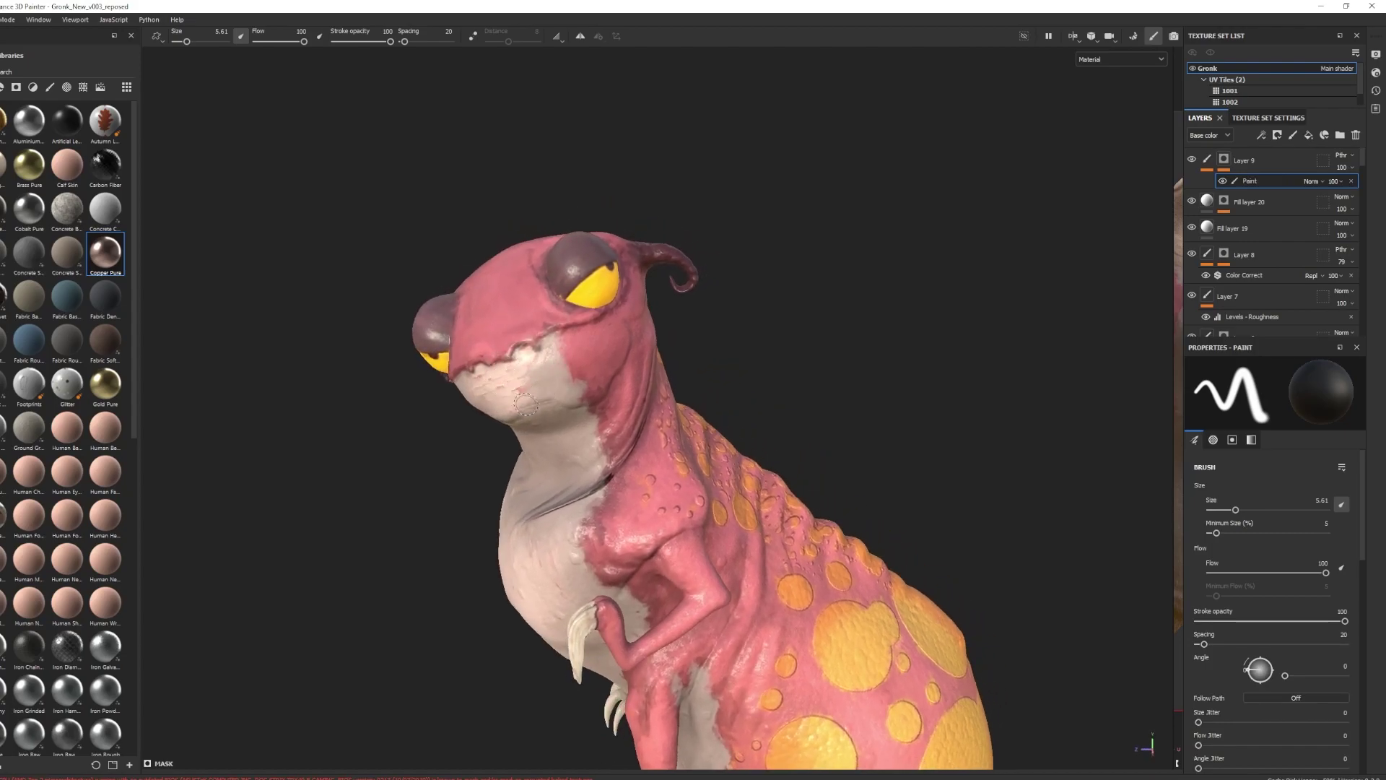
Set the mask brush size to about 12.75 and examine the oil paint effect on the creature's head, body and back
mouse_move(498, 470)
ctrl+right_down()
mouse_move(494, 382)
mouse_move(513, 365)
ctrl+right_up()
alt+right_drag(602, 386, 577, 398)
alt+drag(578, 397, 575, 372)
alt+middle_drag(575, 372, 571, 343)
alt+drag(571, 343, 567, 361)
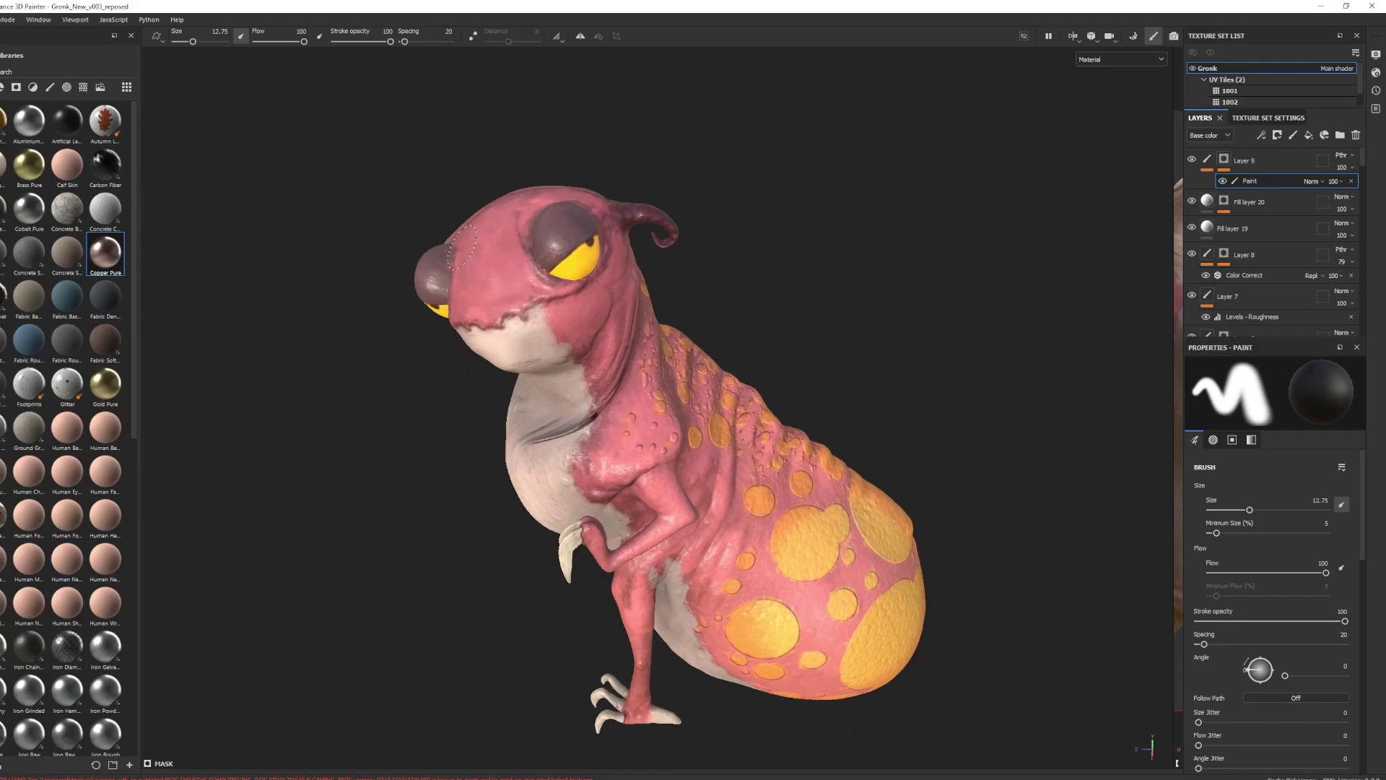
alt+drag(486, 267, 645, 260)
alt+right_drag(645, 260, 586, 321)
alt+middle_drag(586, 321, 545, 370)
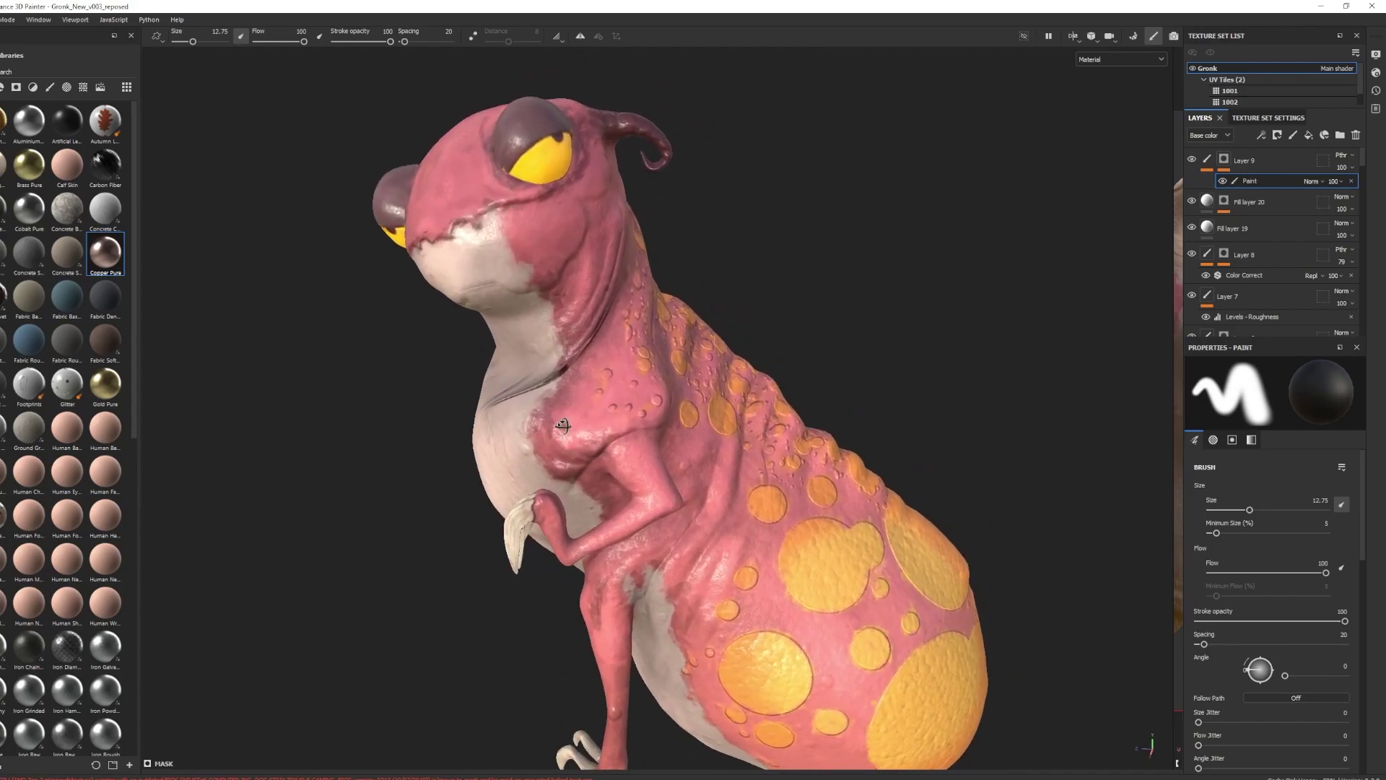
alt+drag(557, 364, 469, 373)
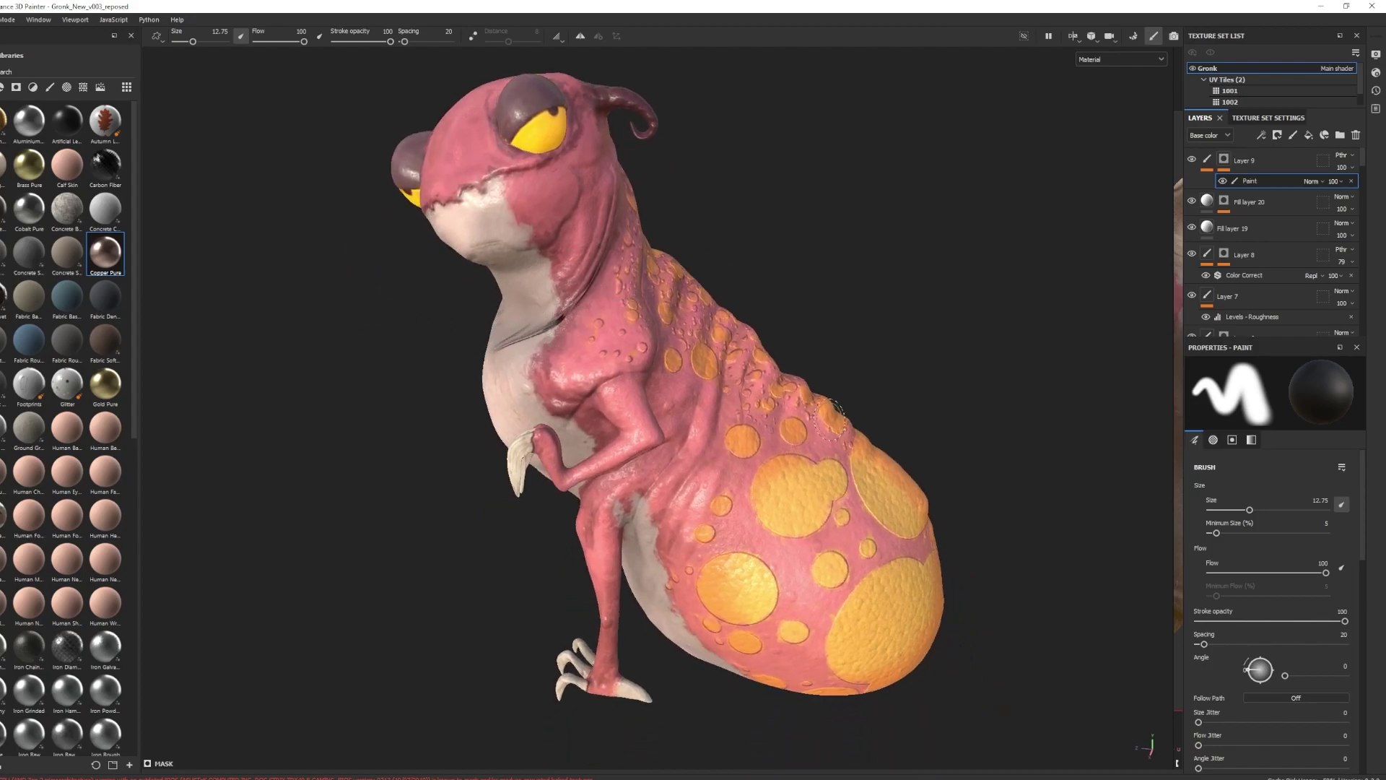
alt+middle_drag(604, 264, 600, 288)
mouse_move(621, 327)
alt+mouse_down()
mouse_move(756, 417)
mouse_move(663, 394)
mouse_move(675, 392)
alt+mouse_up()
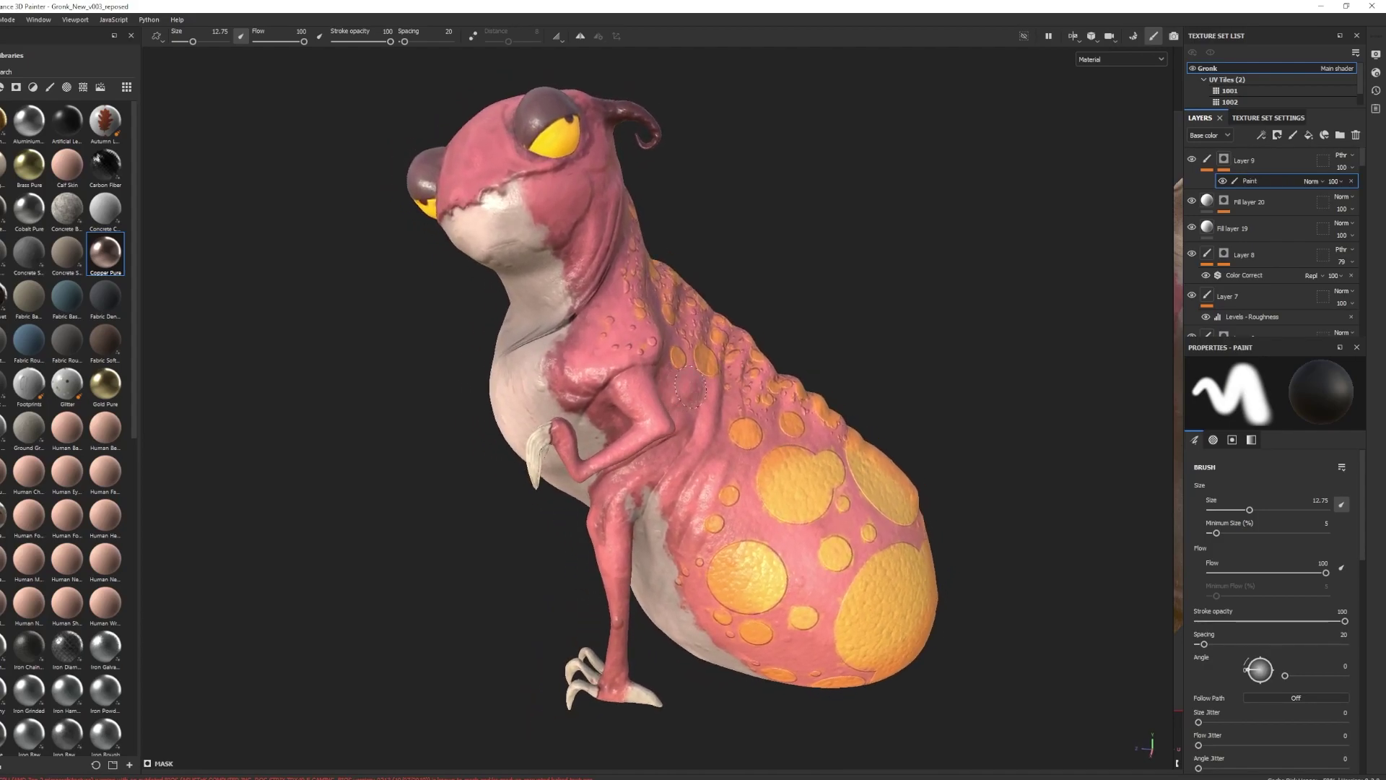
Add a paint layer above Layer 9 and set its blending mode to Passthrough
click(1250, 162)
click(1207, 161)
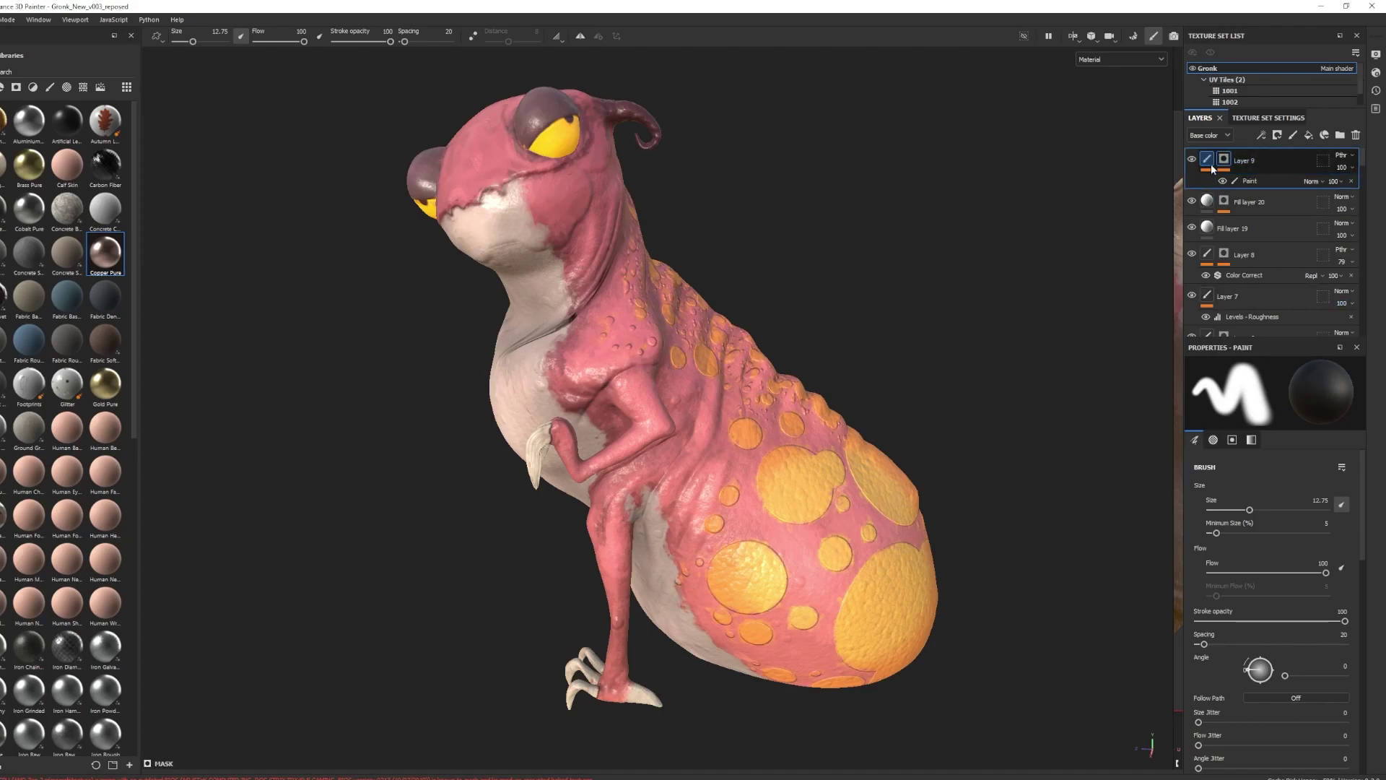
click(1293, 136)
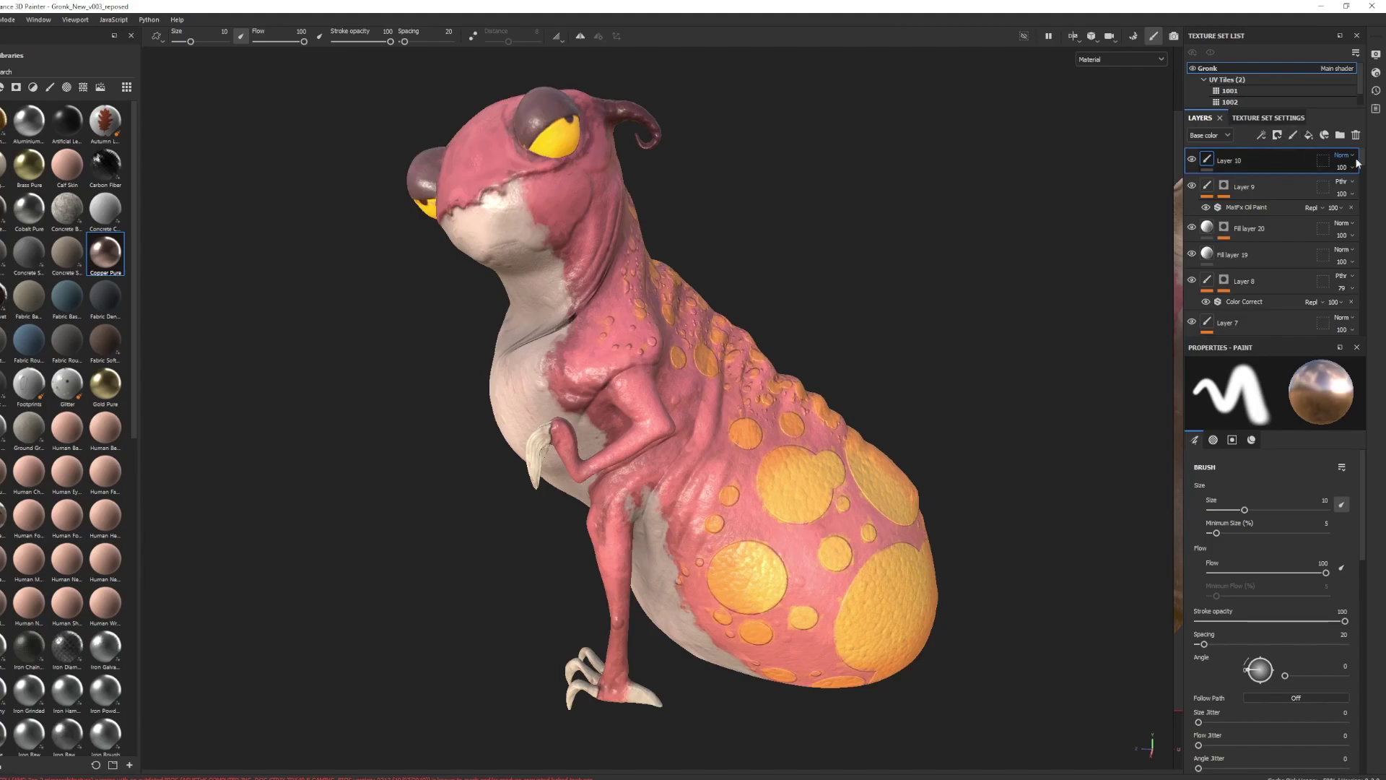
click(1344, 155)
click(1325, 175)
Add a filter to the new passthrough layer above Layer 9 and choose MatFx Watercolor for it
right_click(1251, 163)
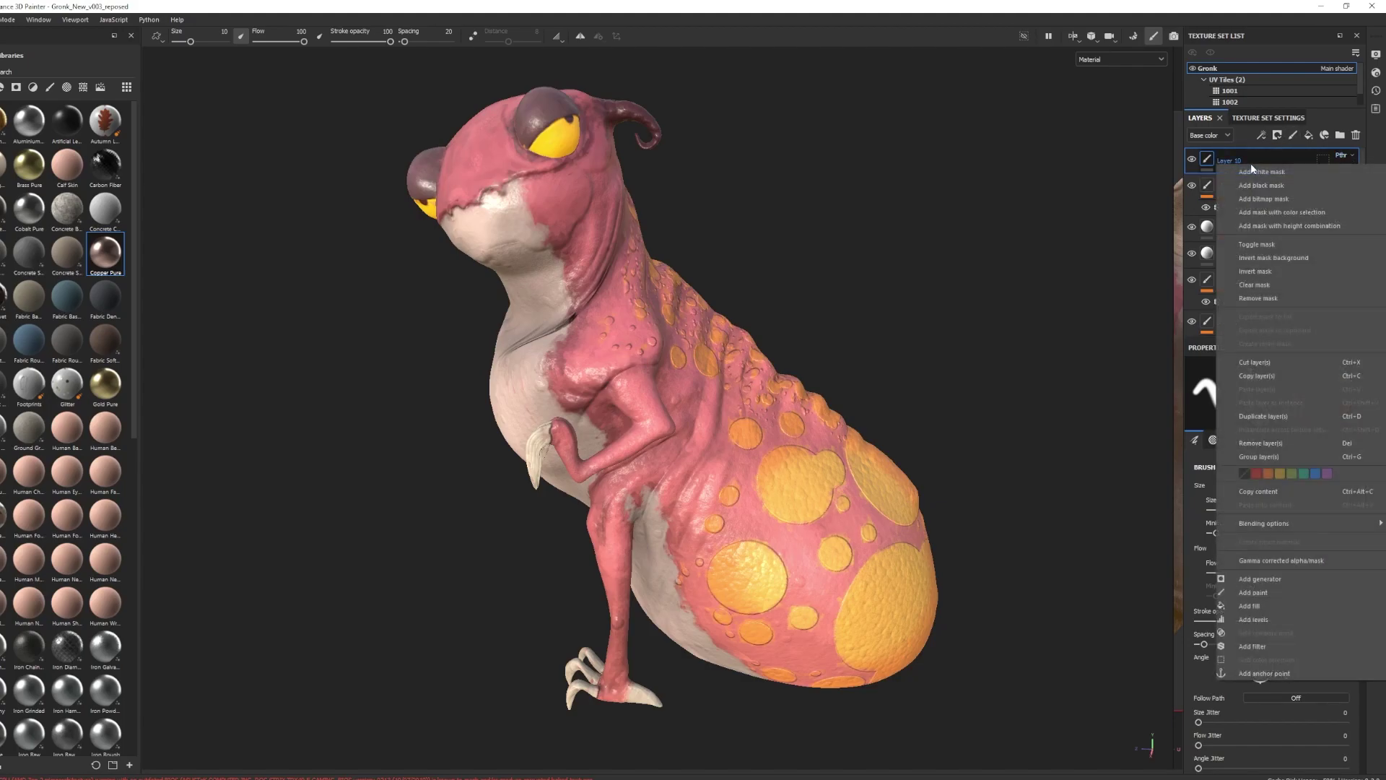
click(1269, 649)
click(1270, 424)
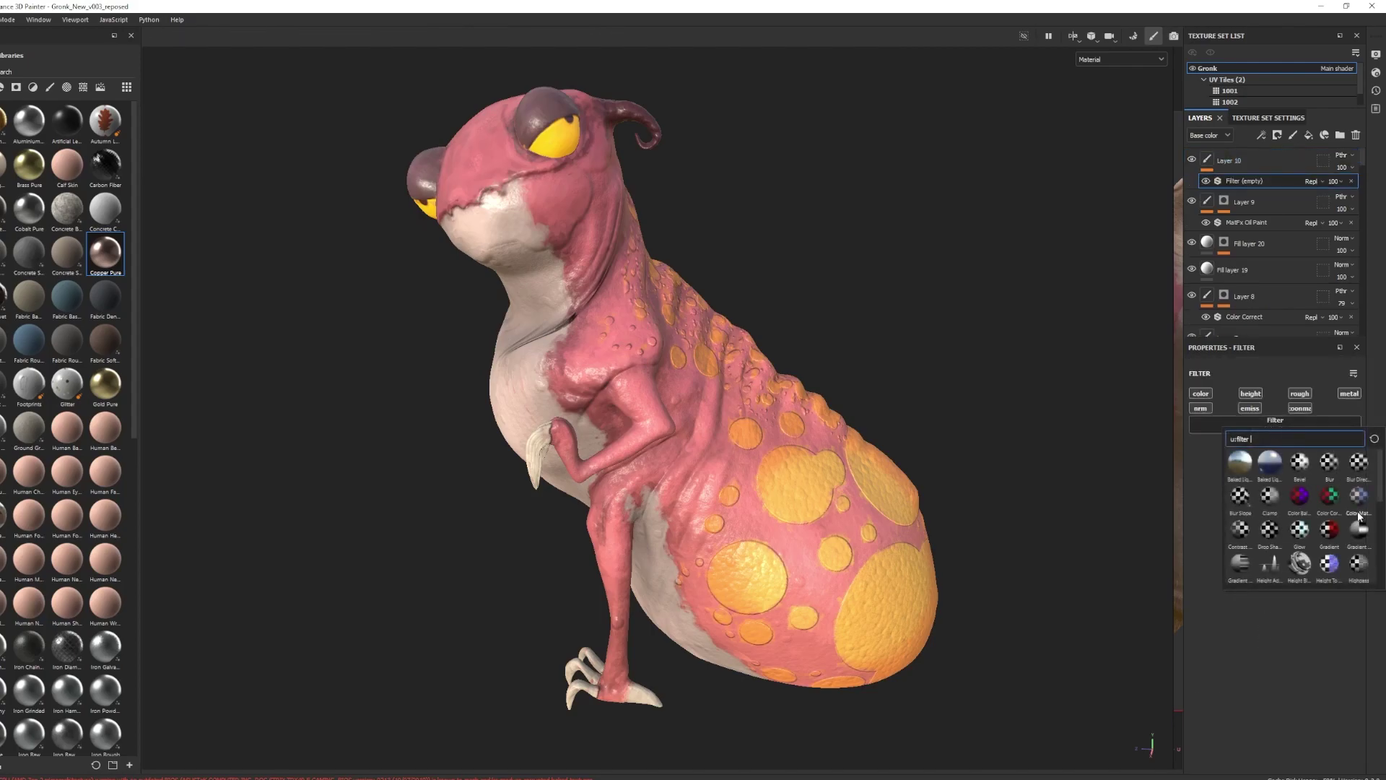
scroll(1381, 530, down, 5)
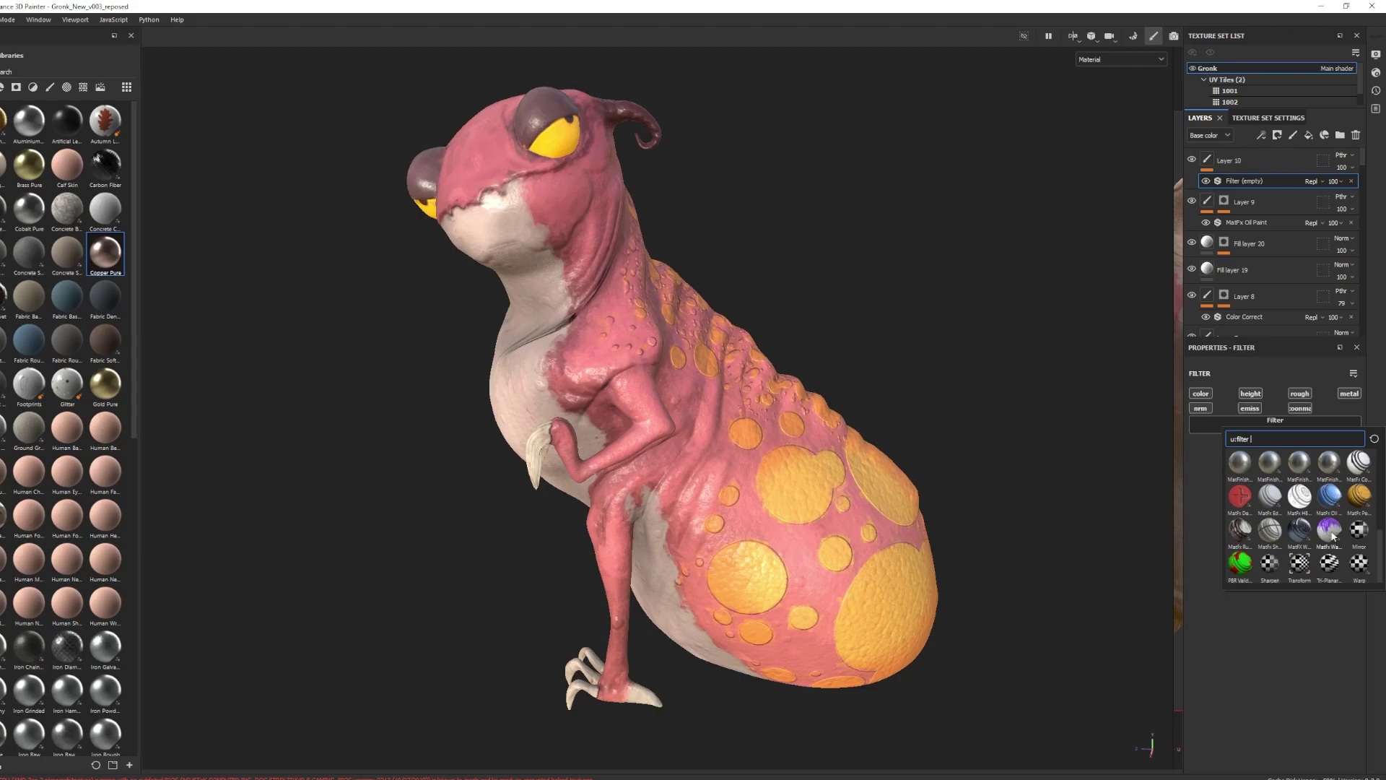
click(1328, 531)
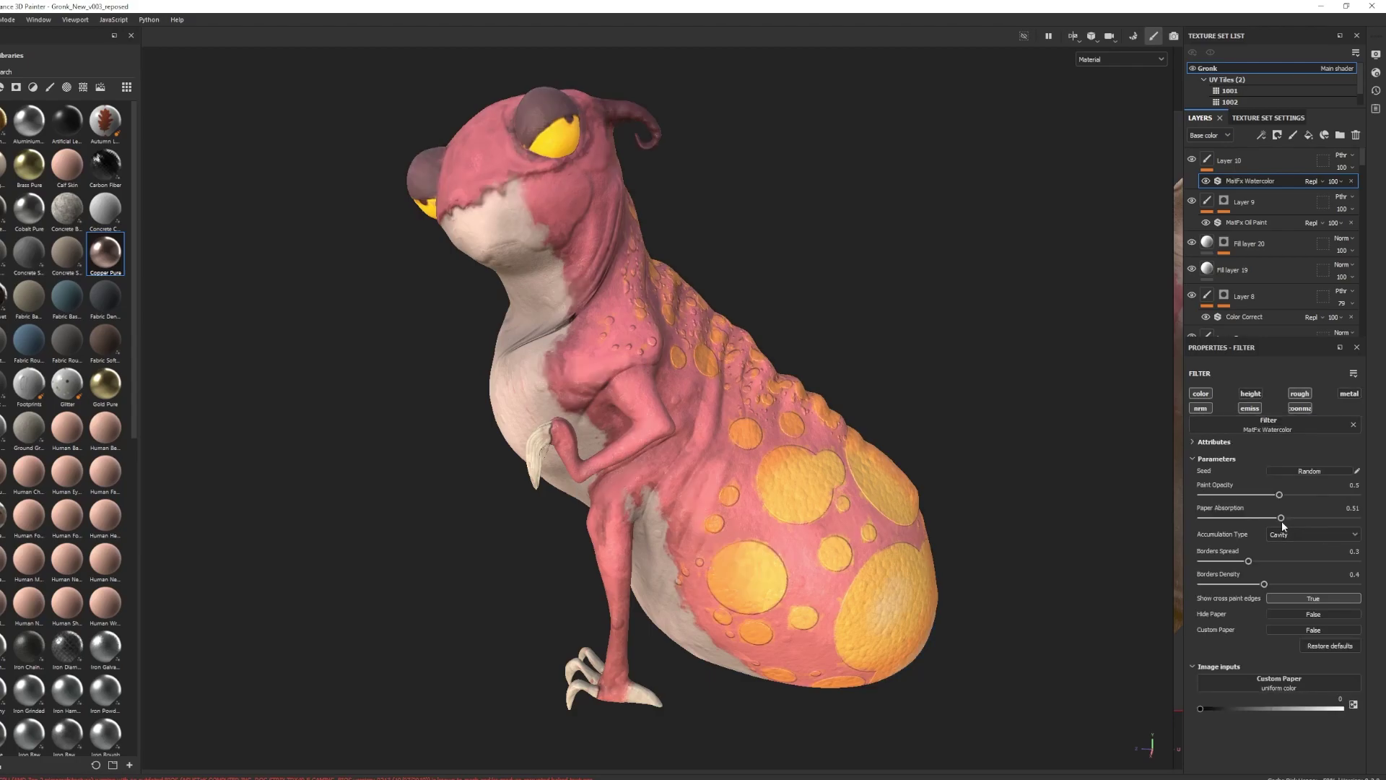
alt+right_drag(618, 352, 554, 352)
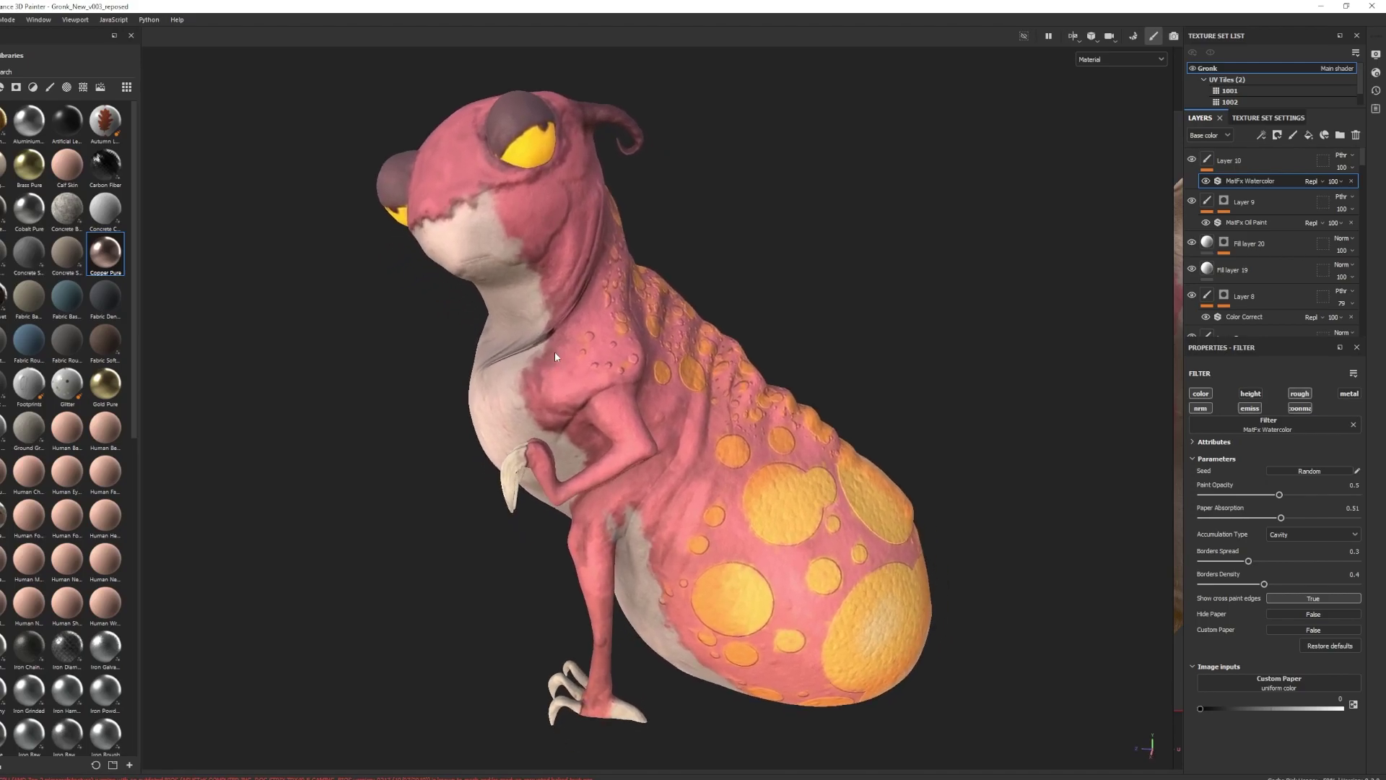
Compare the creature with and without the watercolor effect by switching the layer's visibility off and on
click(1193, 160)
click(1193, 161)
click(1192, 160)
click(1193, 160)
click(1192, 160)
click(1192, 161)
click(1191, 160)
click(1192, 161)
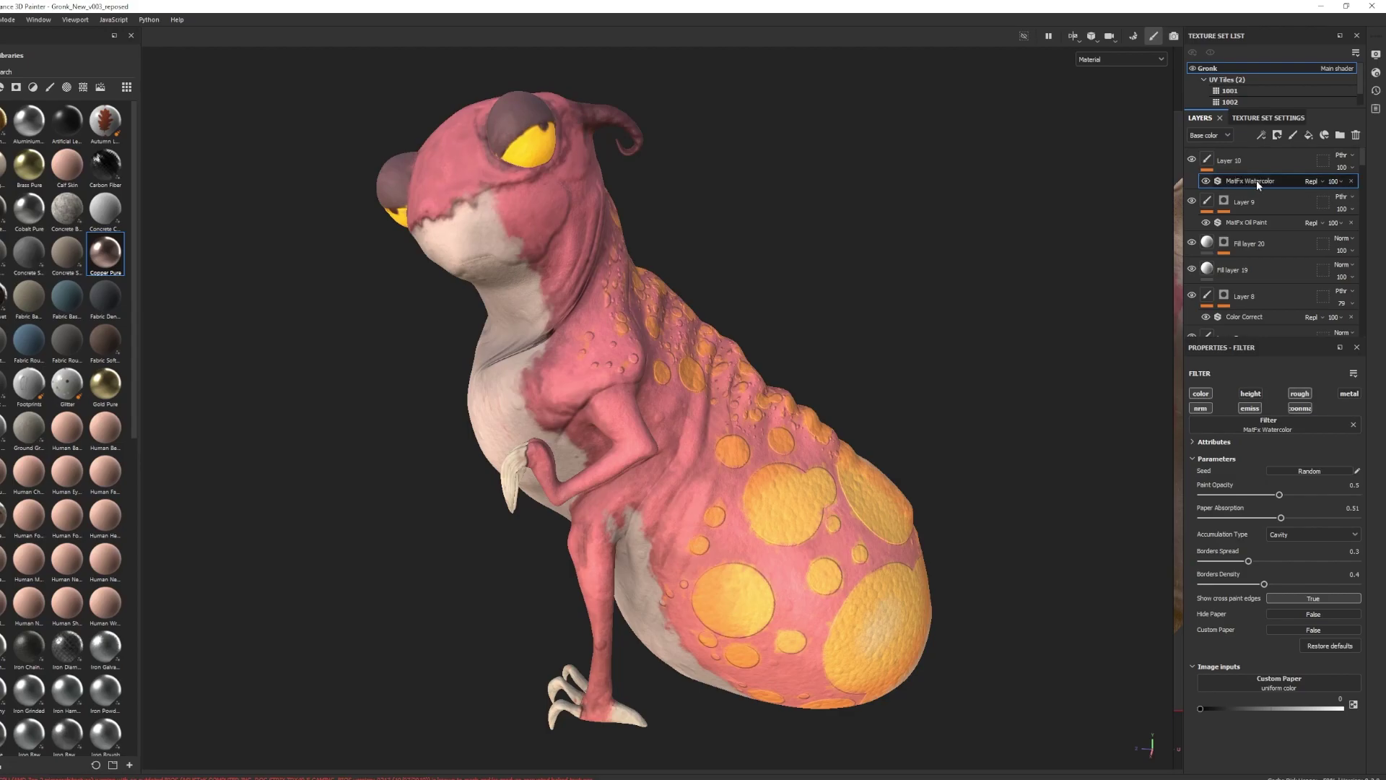
Turn off the roughness channel of the MatFx Watercolor filter and compare the creature with the layer hidden and shown
click(1301, 395)
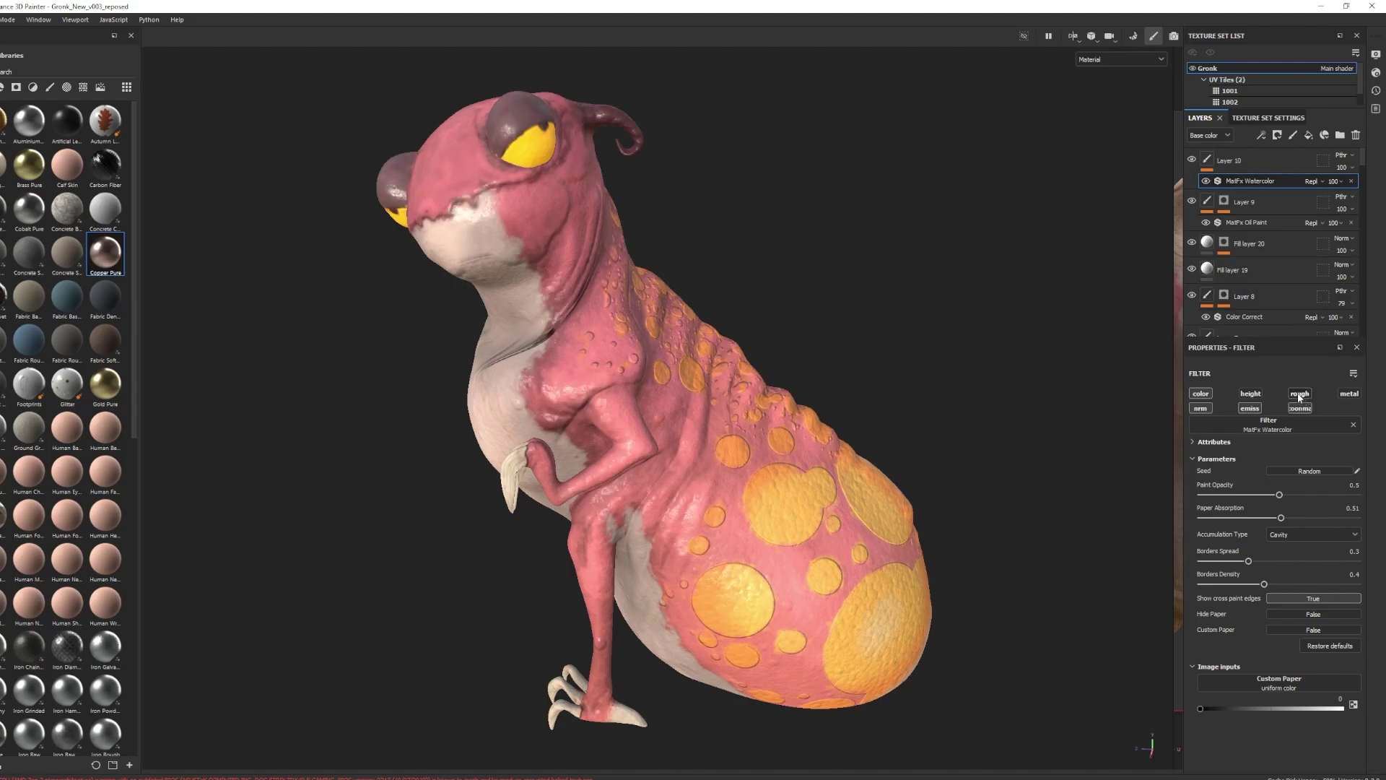
click(1189, 158)
click(1192, 160)
click(1192, 160)
click(1193, 161)
click(1193, 160)
alt+drag(568, 357, 595, 331)
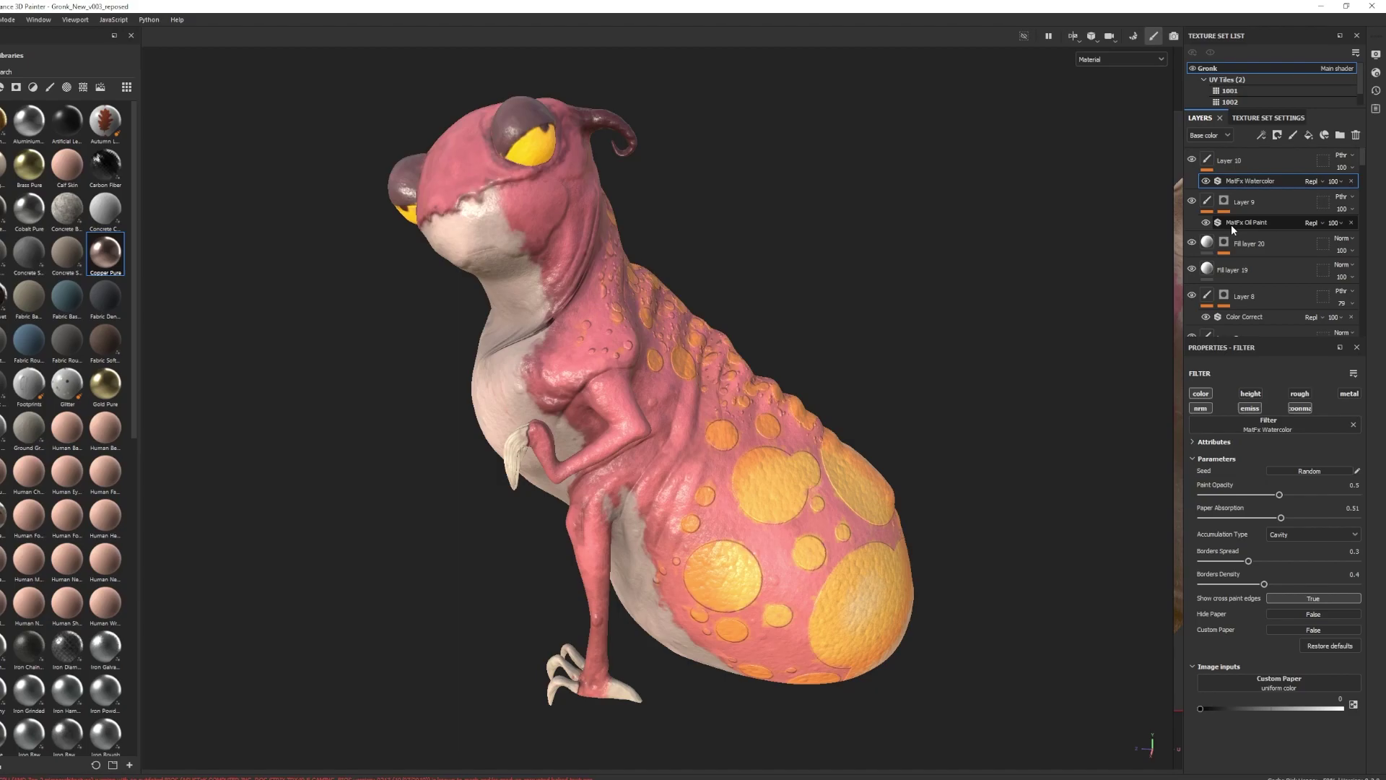
Add another paint layer above the watercolor layer and set its blending mode to Passthrough
click(1236, 163)
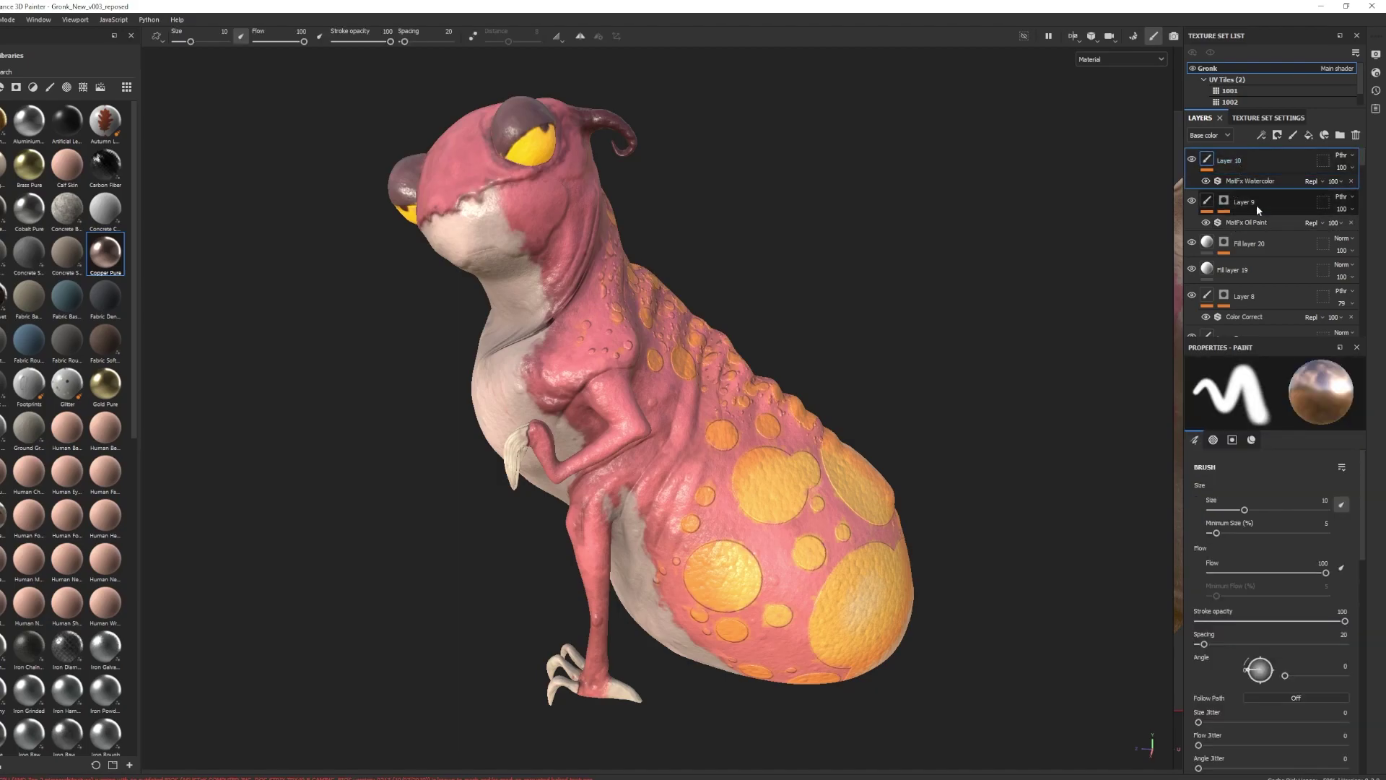
click(1293, 135)
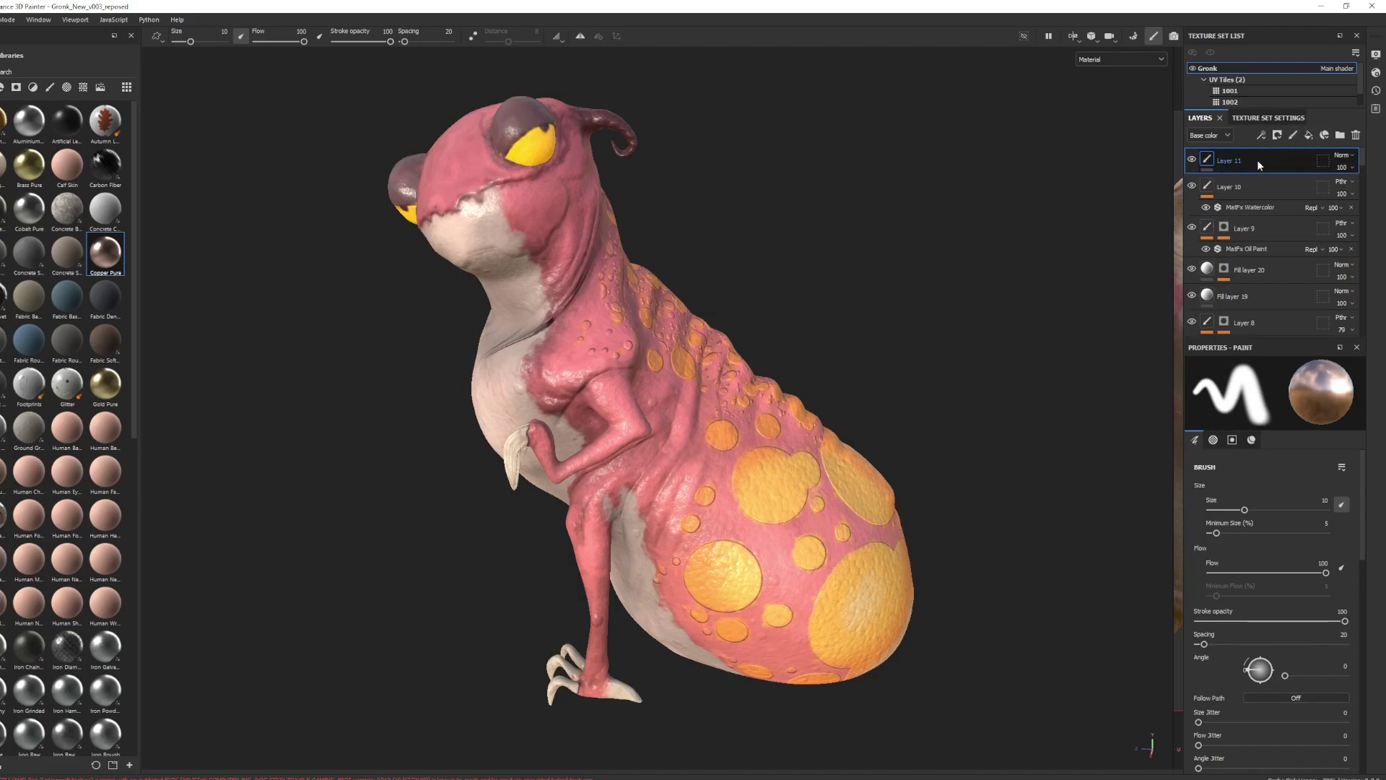
click(1344, 156)
click(1350, 179)
Add a filter to the topmost passthrough layer and choose MatFx Comic Book for it
right_click(1217, 165)
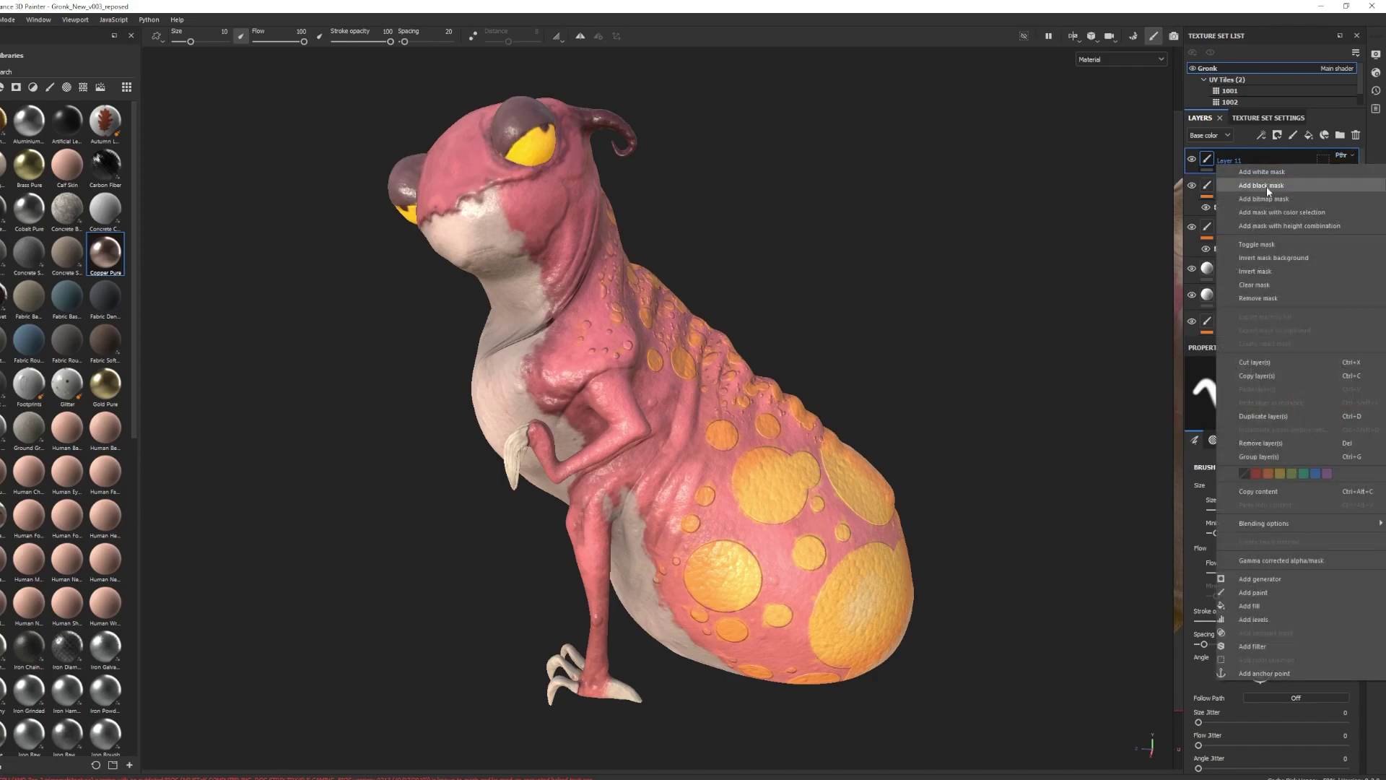
click(1267, 646)
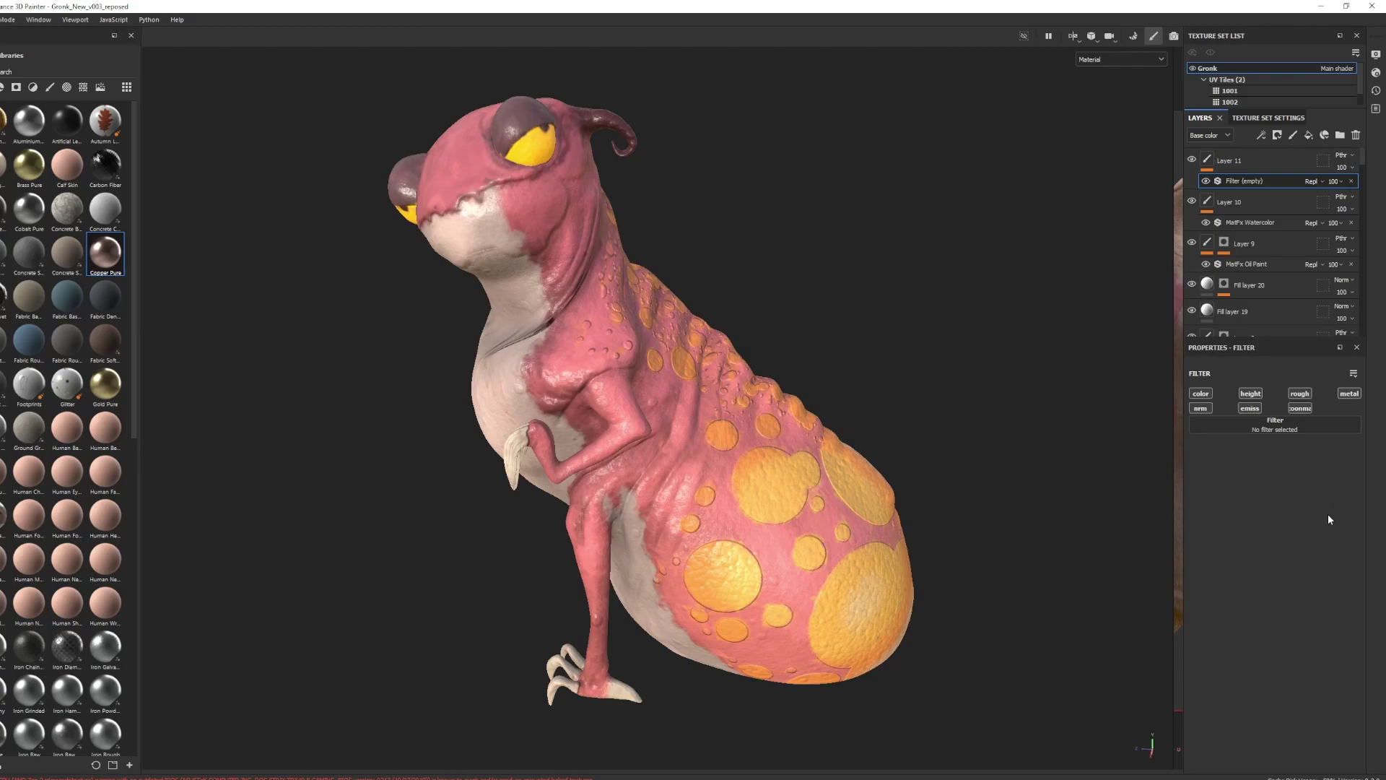
click(1340, 420)
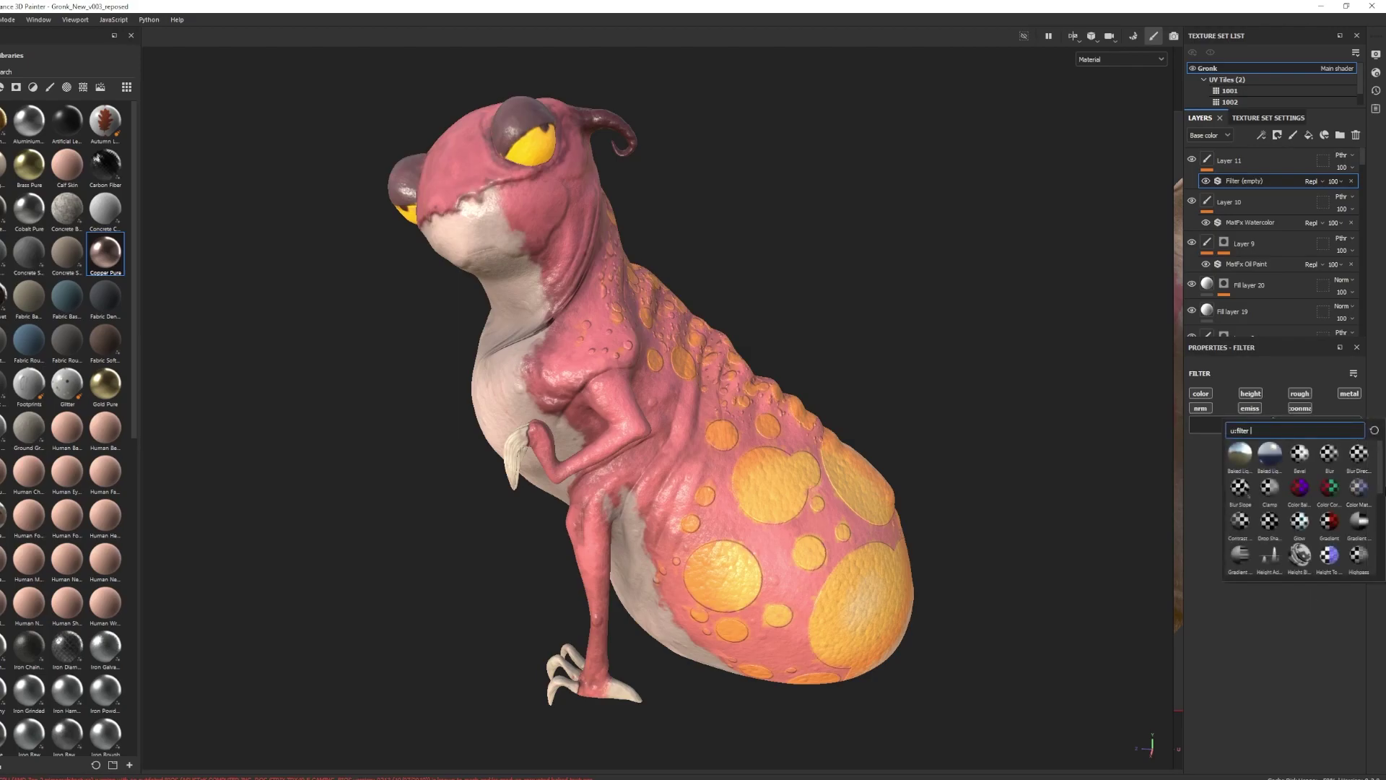
scroll(1357, 506, down, 5)
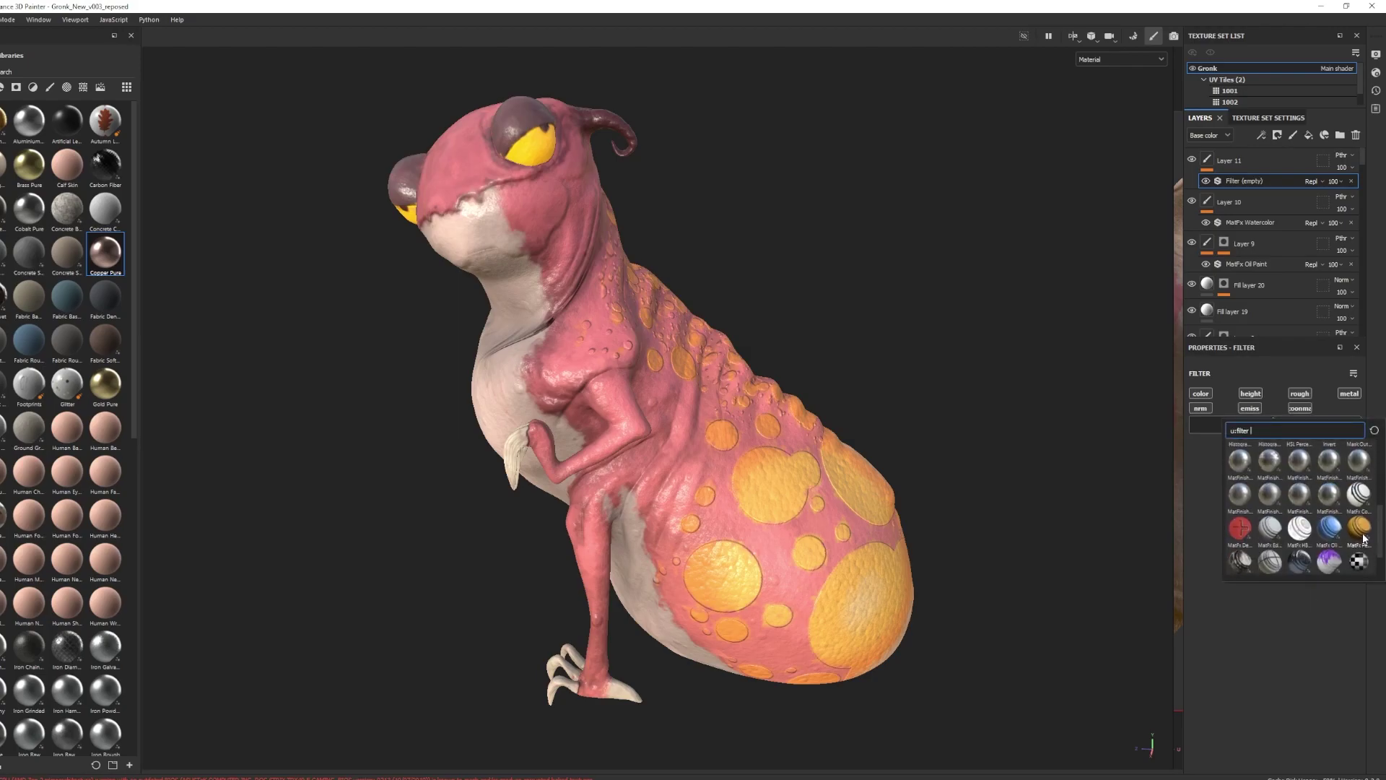
click(1357, 497)
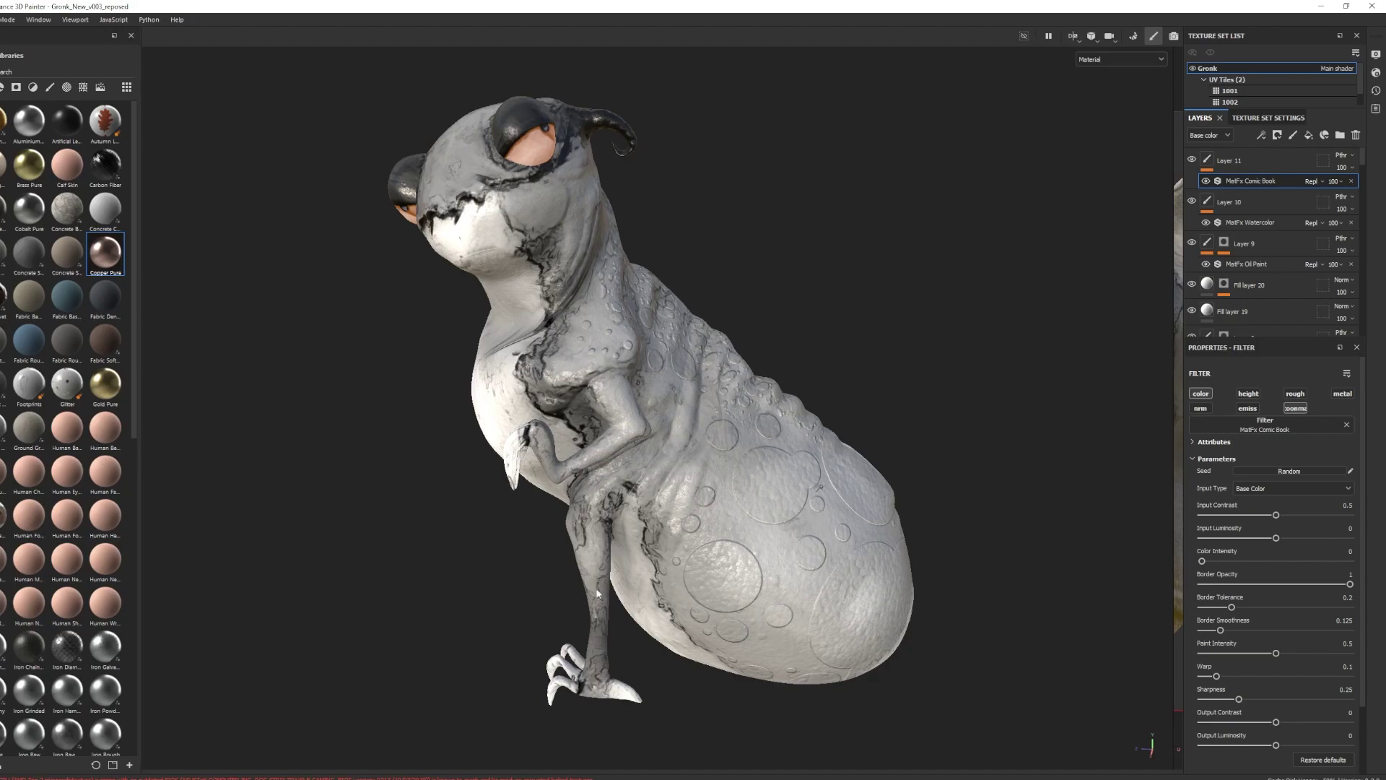
Set the blending mode of the MatFx Comic Book filter to Overlay and inspect the creature from another angle
alt+drag(527, 527, 677, 464)
alt+middle_drag(677, 464, 681, 503)
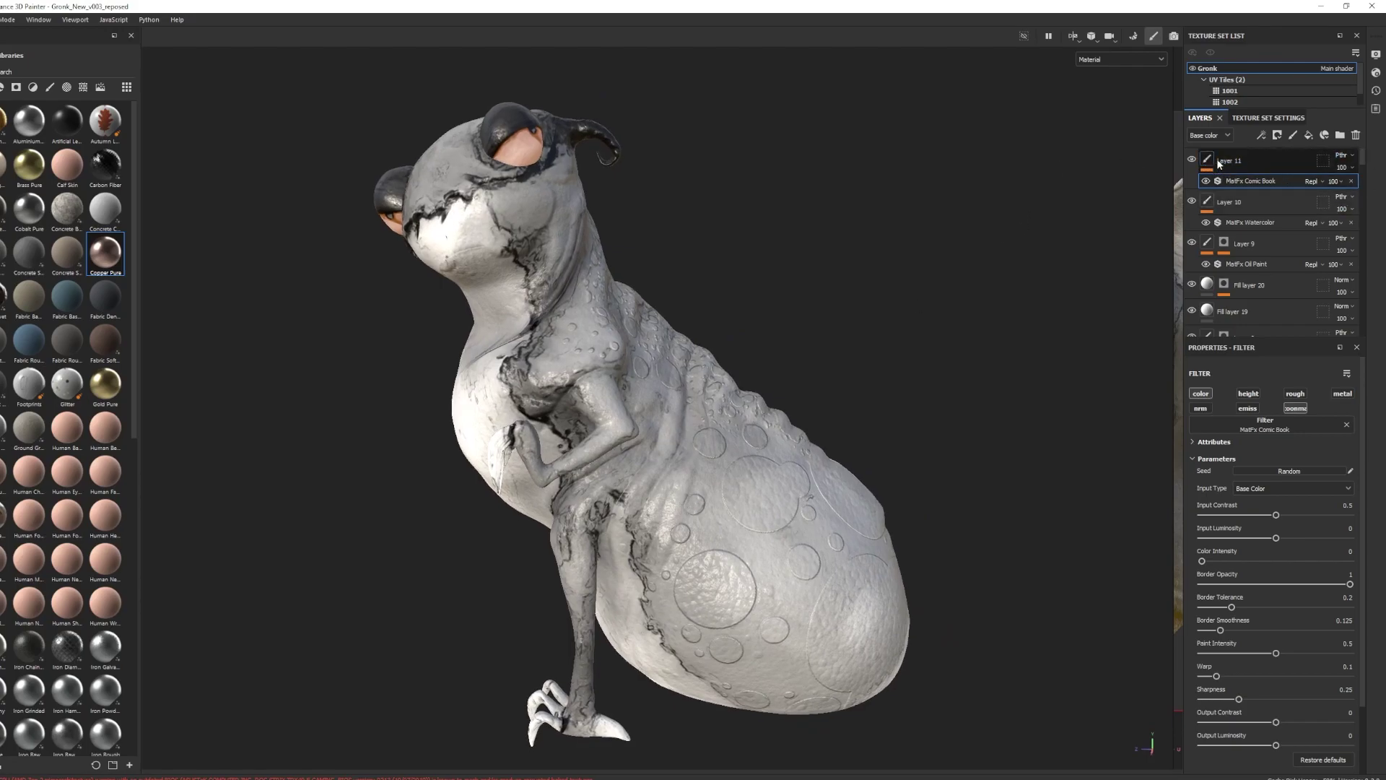
click(1259, 154)
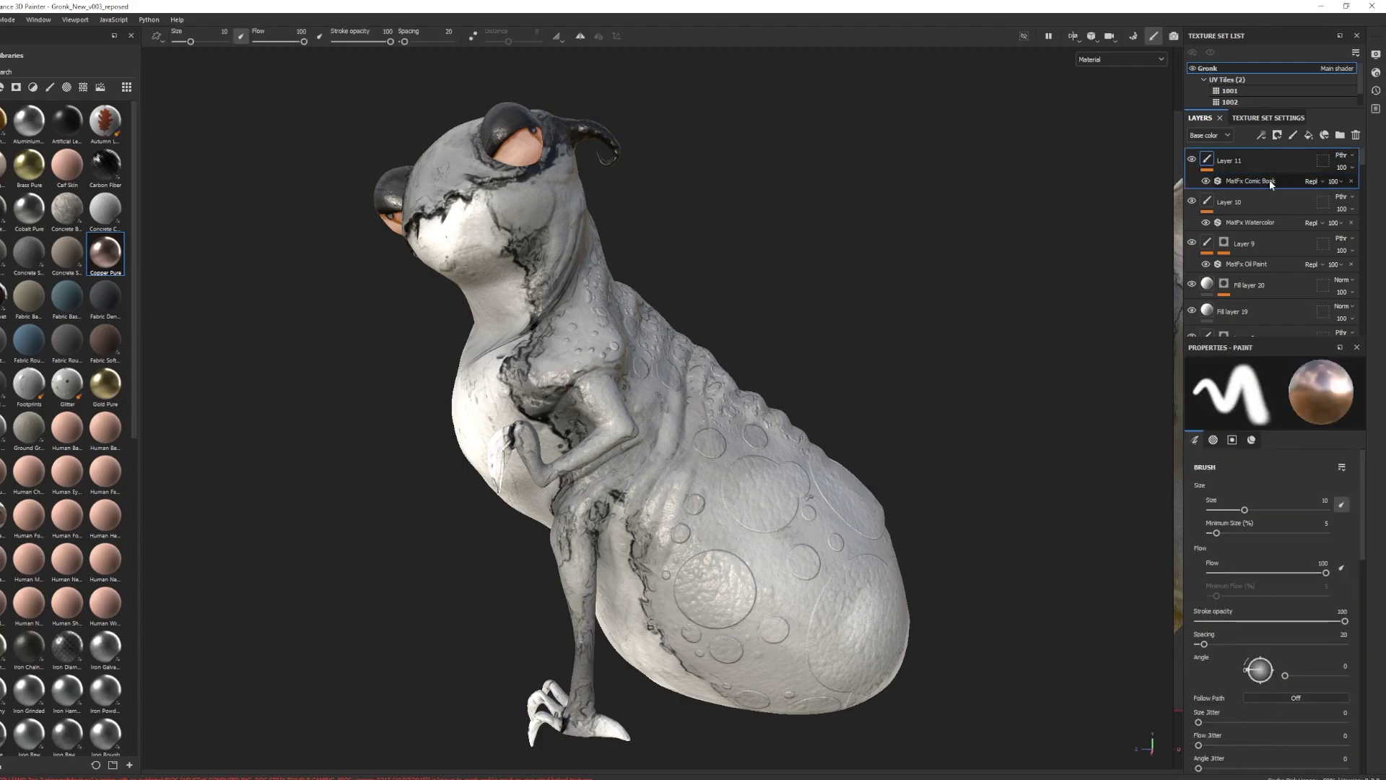
click(1256, 182)
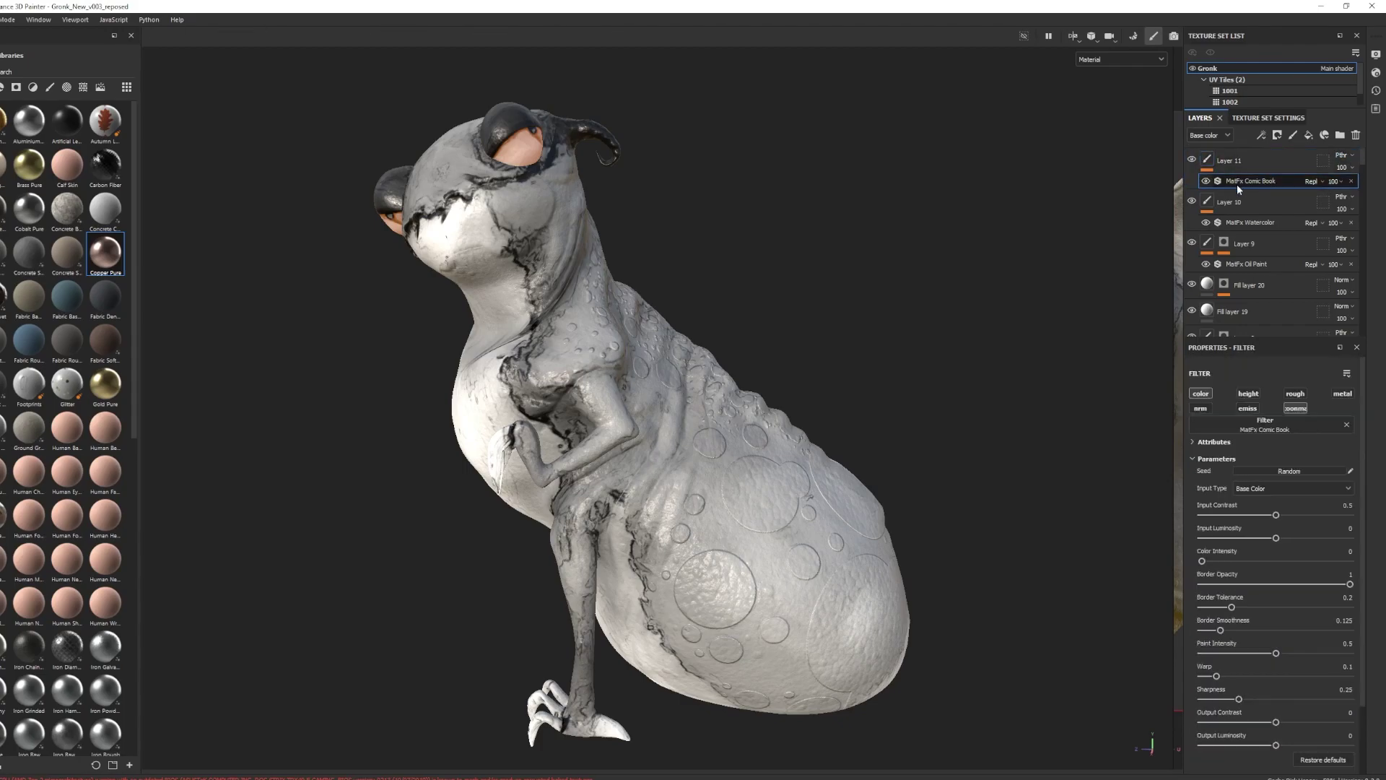
click(1320, 181)
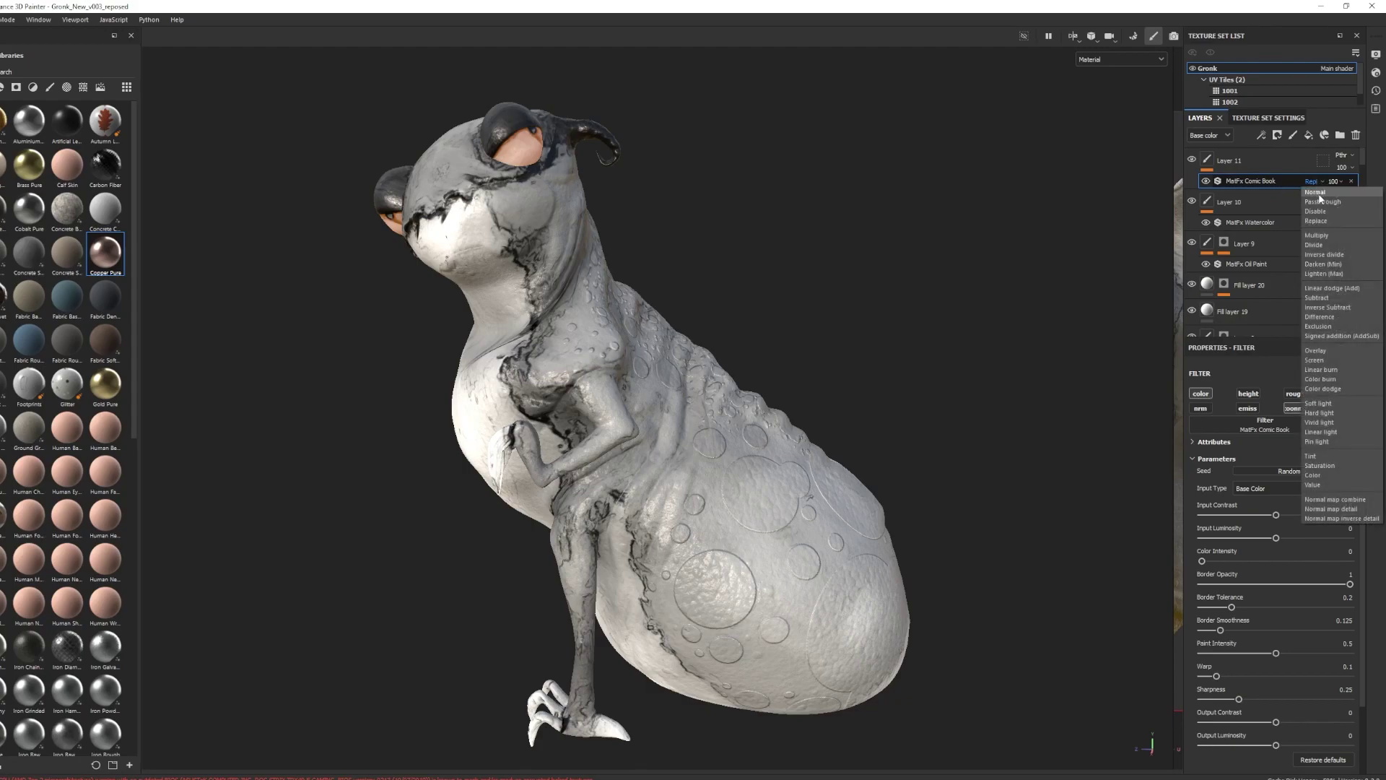
click(1316, 351)
alt+drag(508, 526, 607, 449)
alt+middle_drag(607, 449, 644, 427)
alt+drag(644, 428, 779, 422)
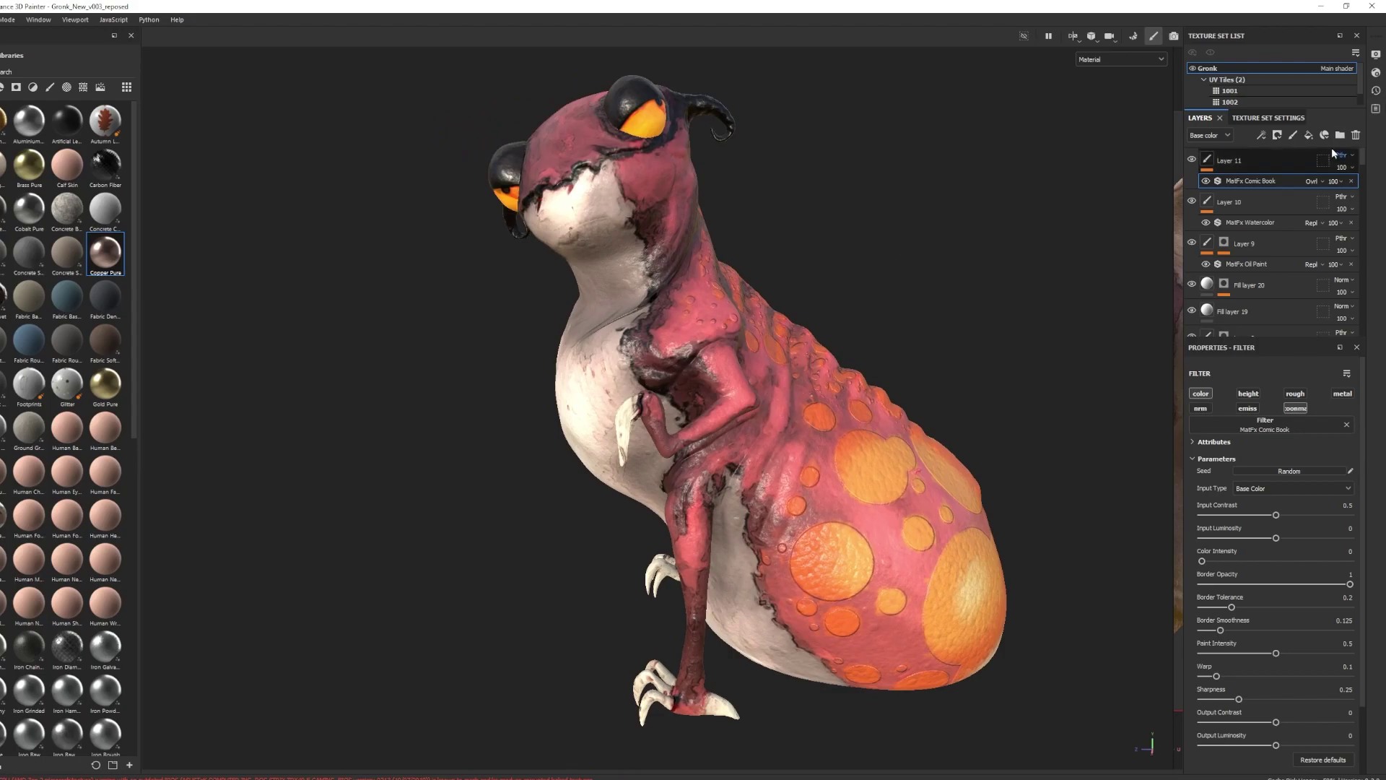
Lower the opacity of the MatFx Comic Book filter to 43
click(1336, 181)
drag(1358, 200, 1350, 201)
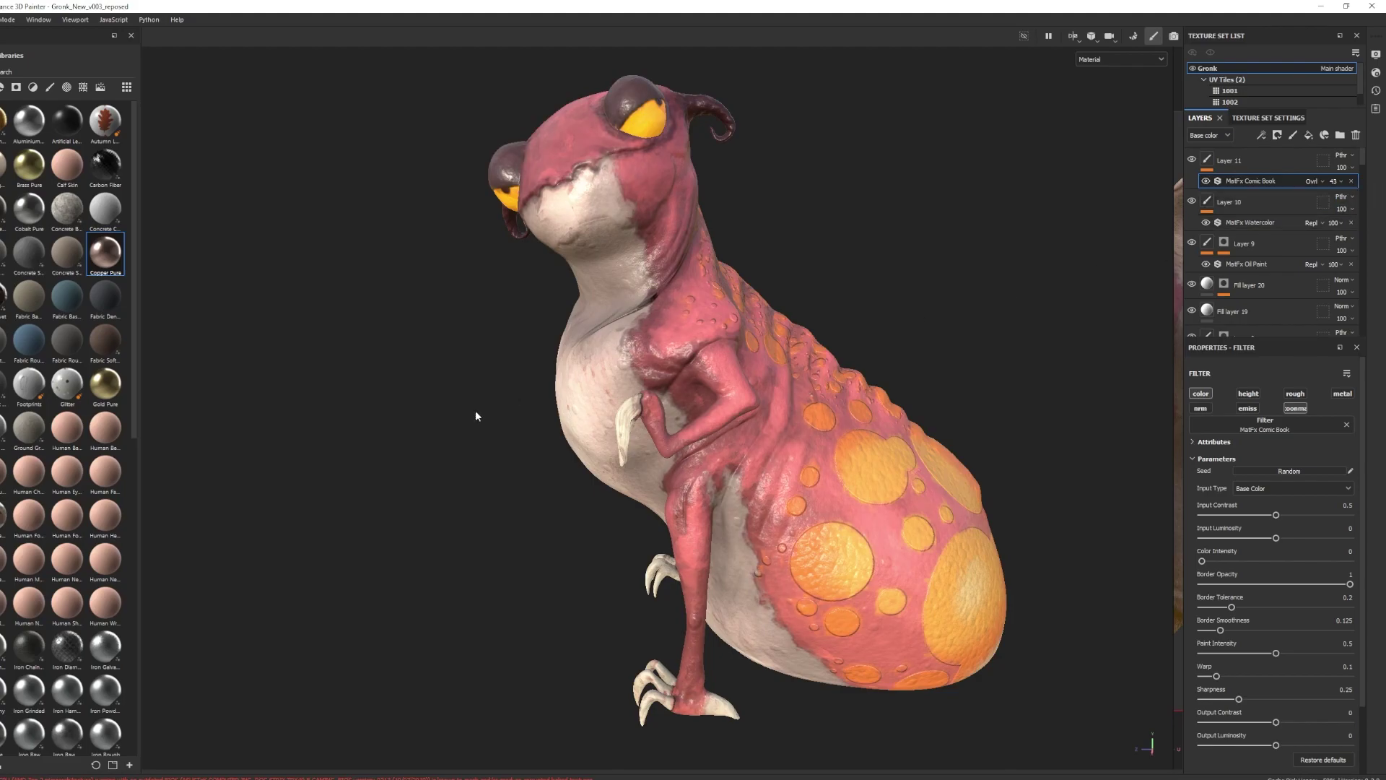
alt+drag(589, 390, 854, 213)
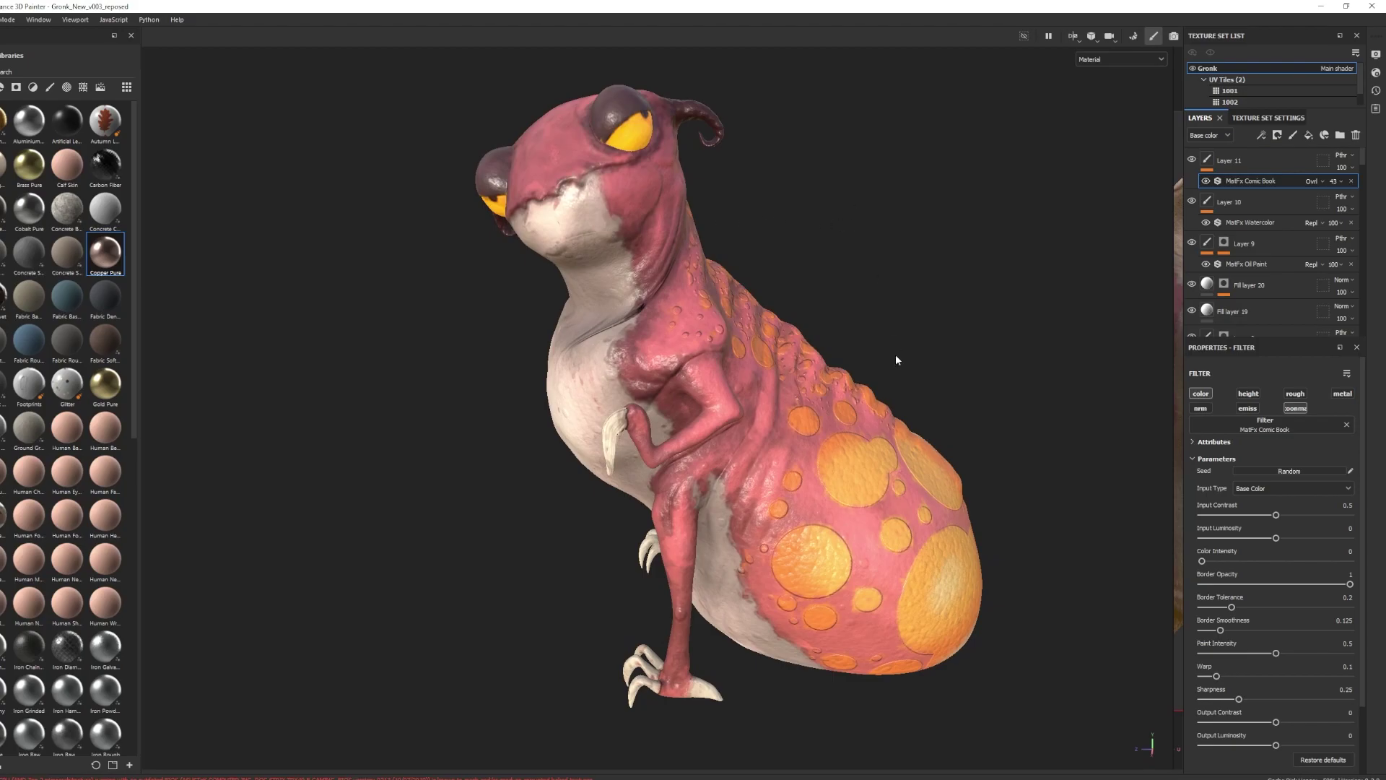
Add a folder at the top of the layer stack and move the Comic Book, Watercolor and Oil Paint layers into it
click(1251, 159)
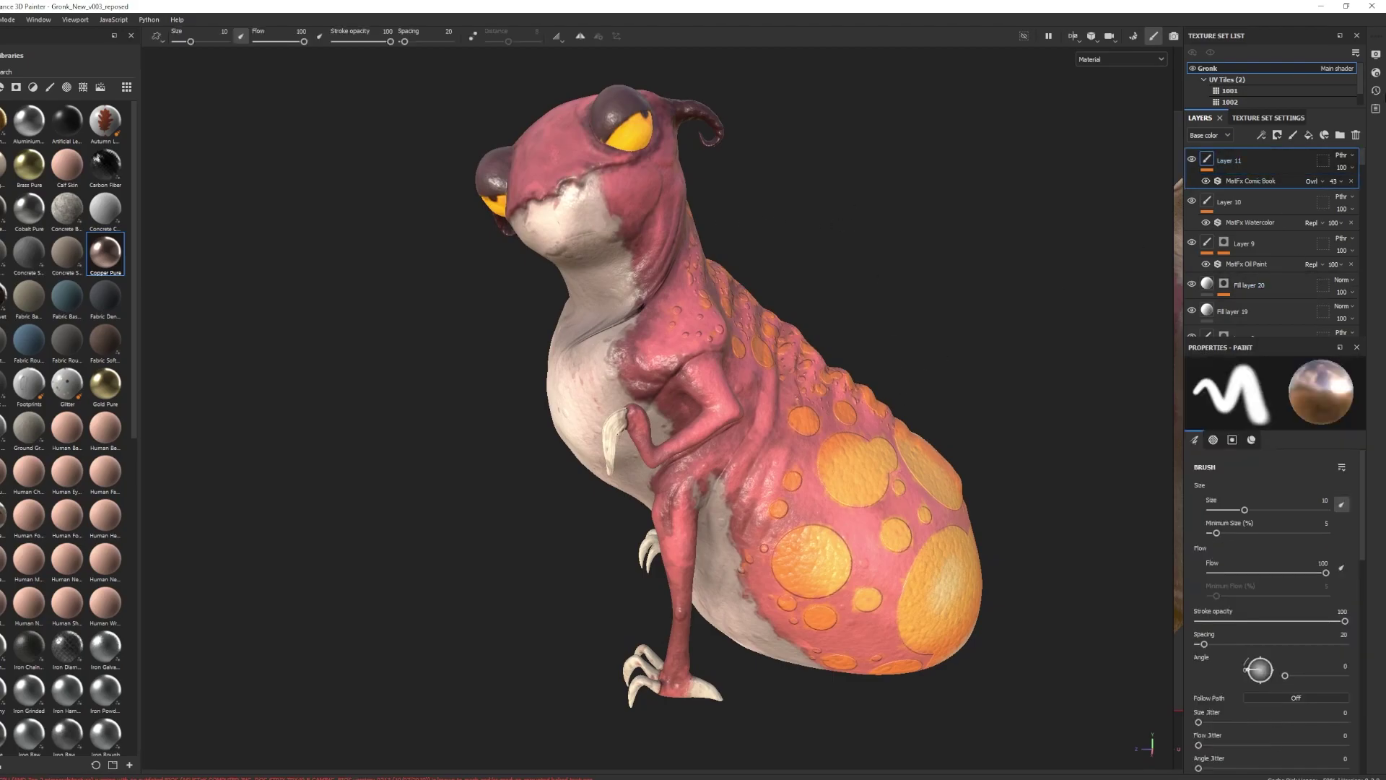
click(1340, 136)
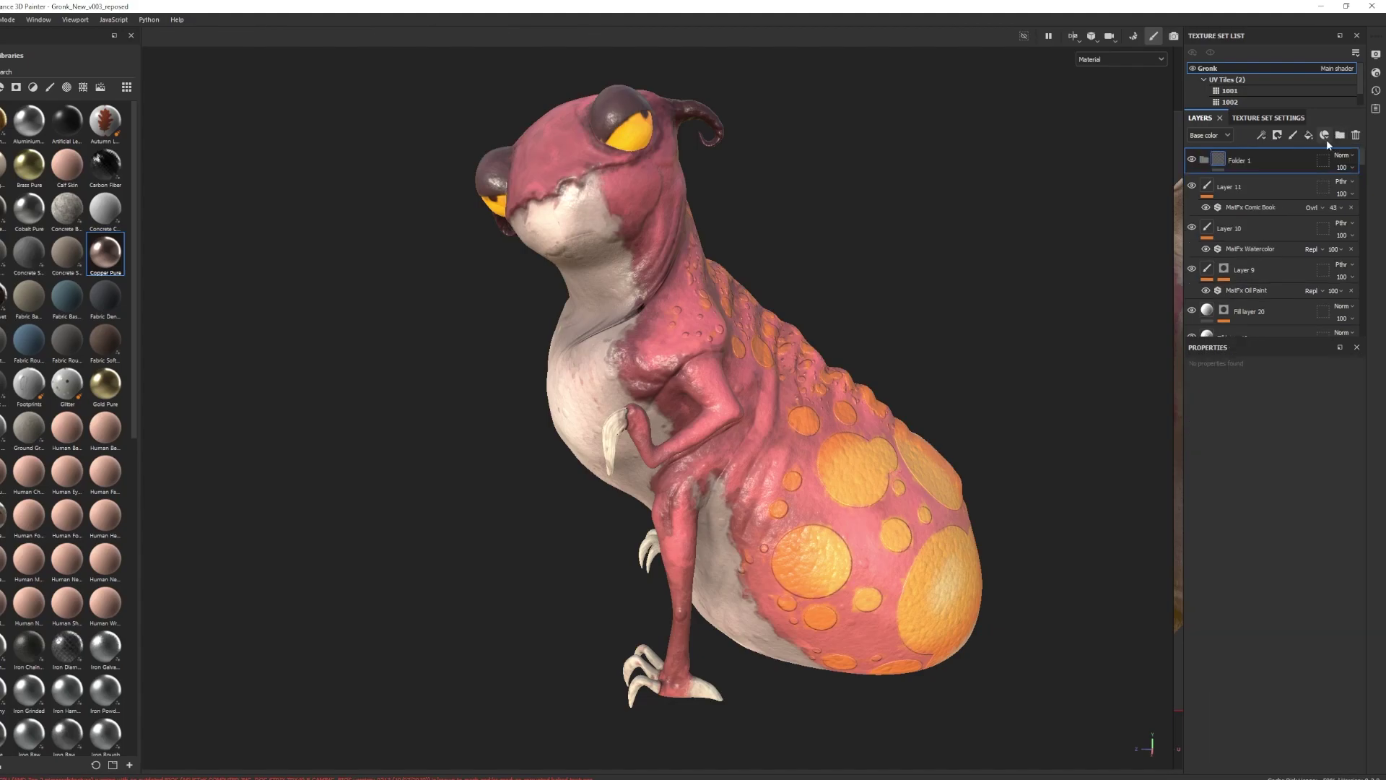
click(1231, 186)
ctrl+click(1246, 231)
ctrl+click(1255, 272)
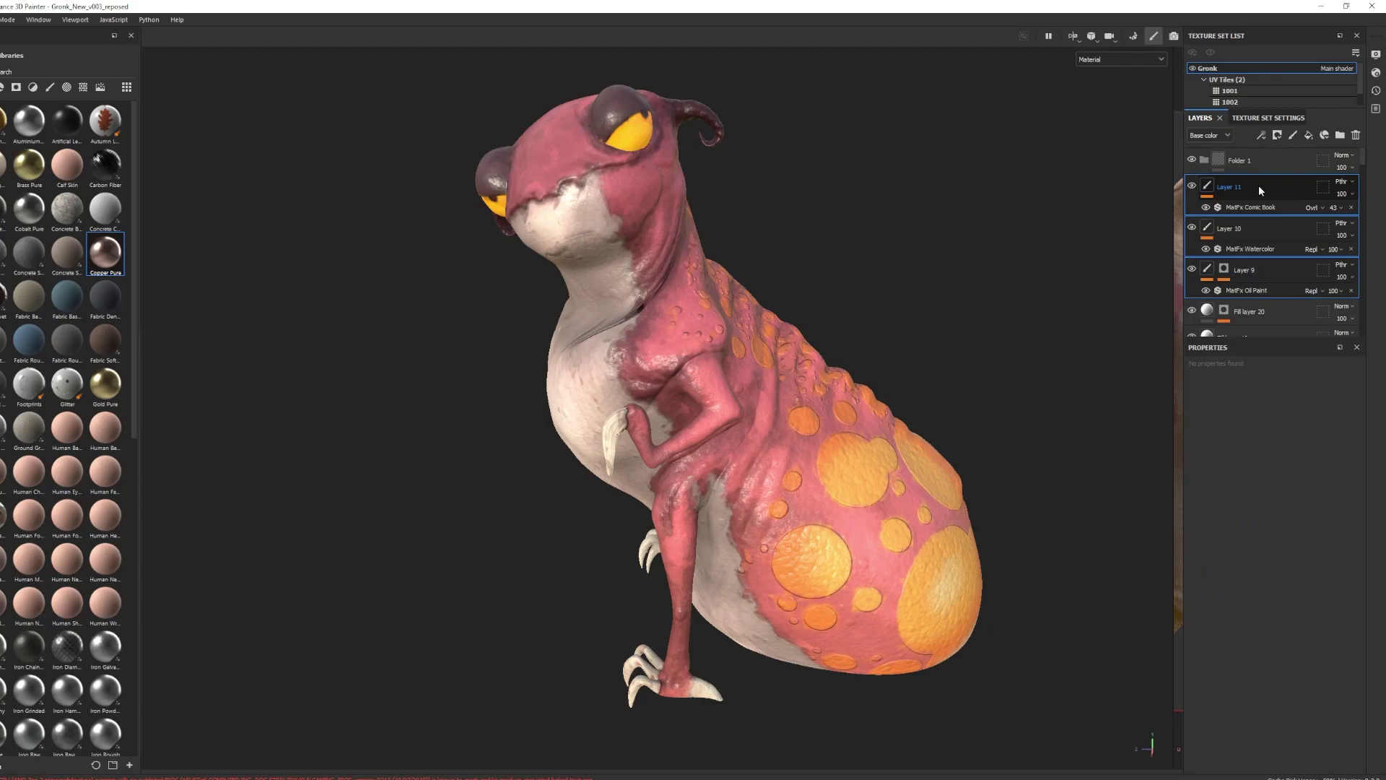
drag(1258, 184, 1248, 160)
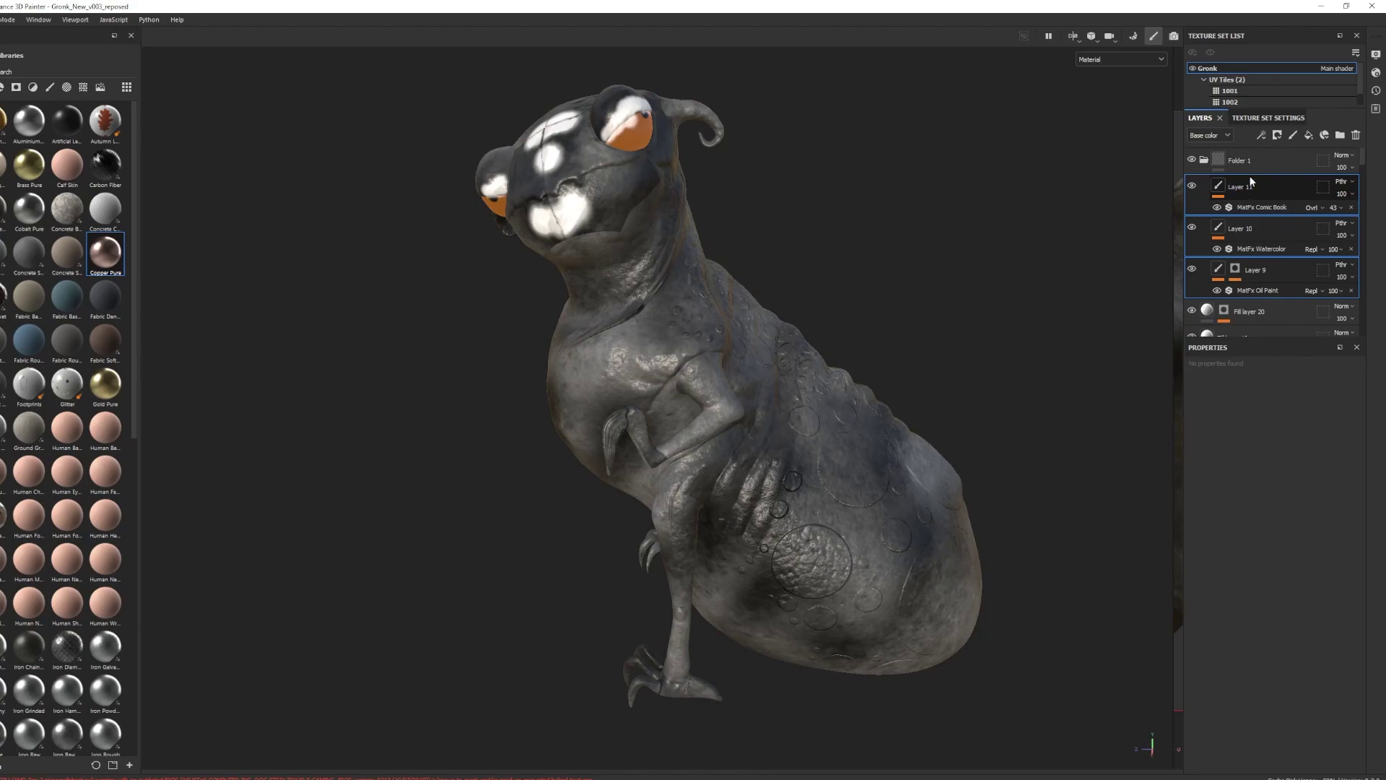
Set the blending mode of the folder holding the three filter layers to Passthrough
click(1242, 162)
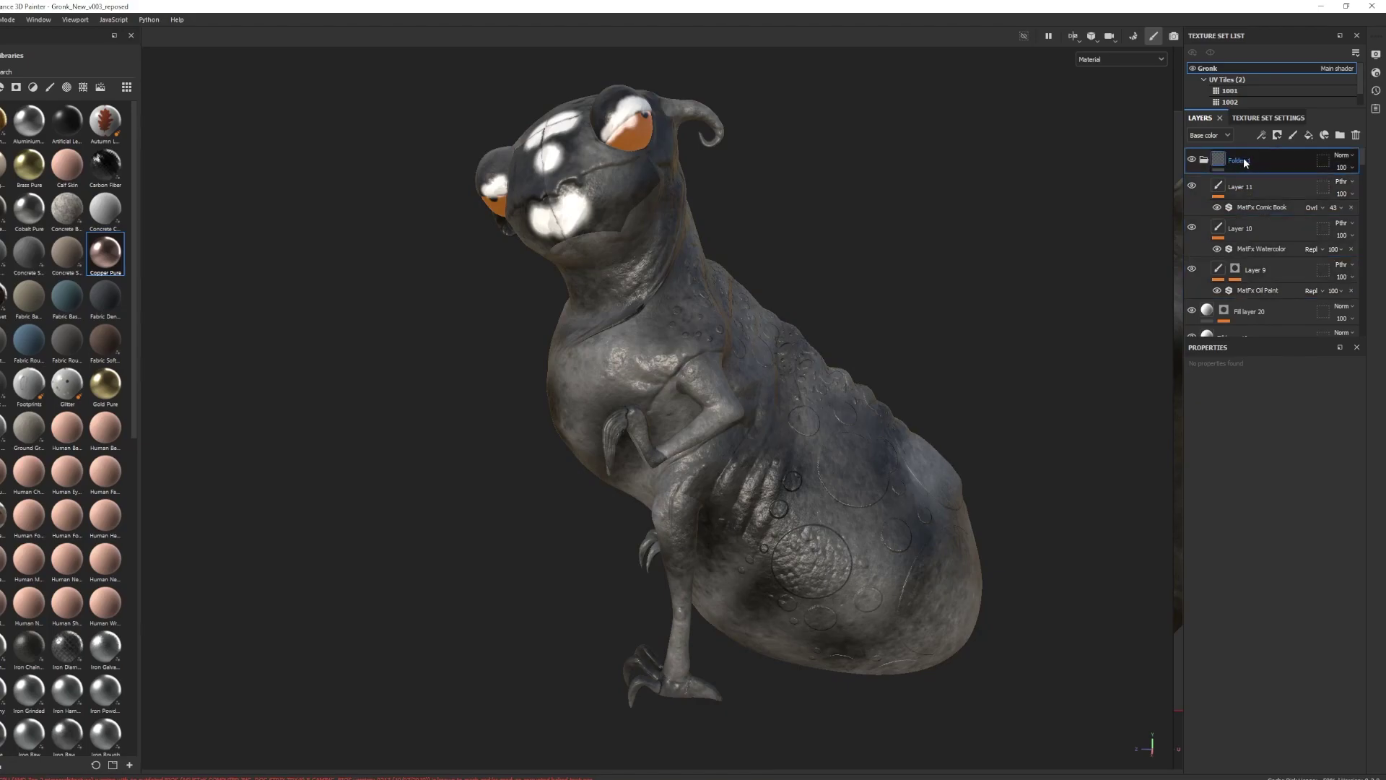
click(1343, 155)
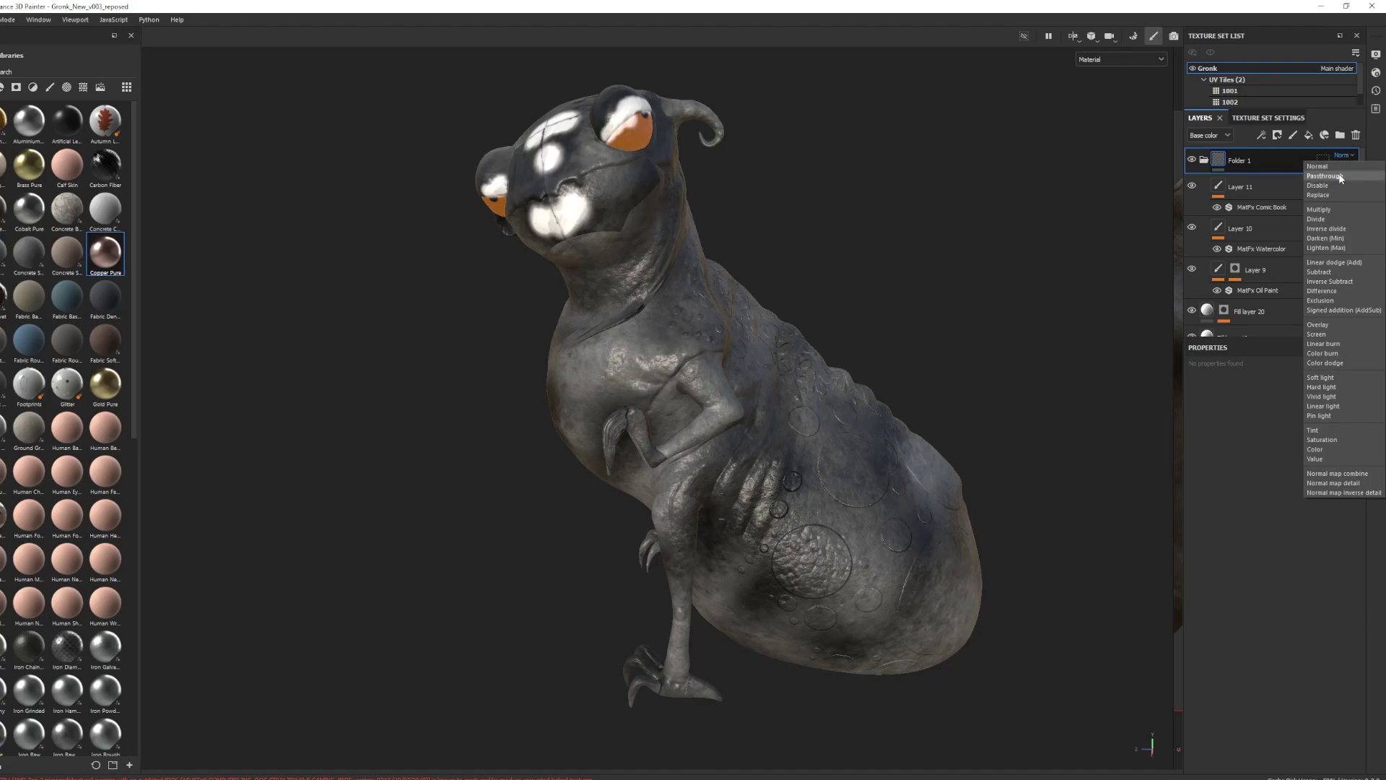
click(1339, 176)
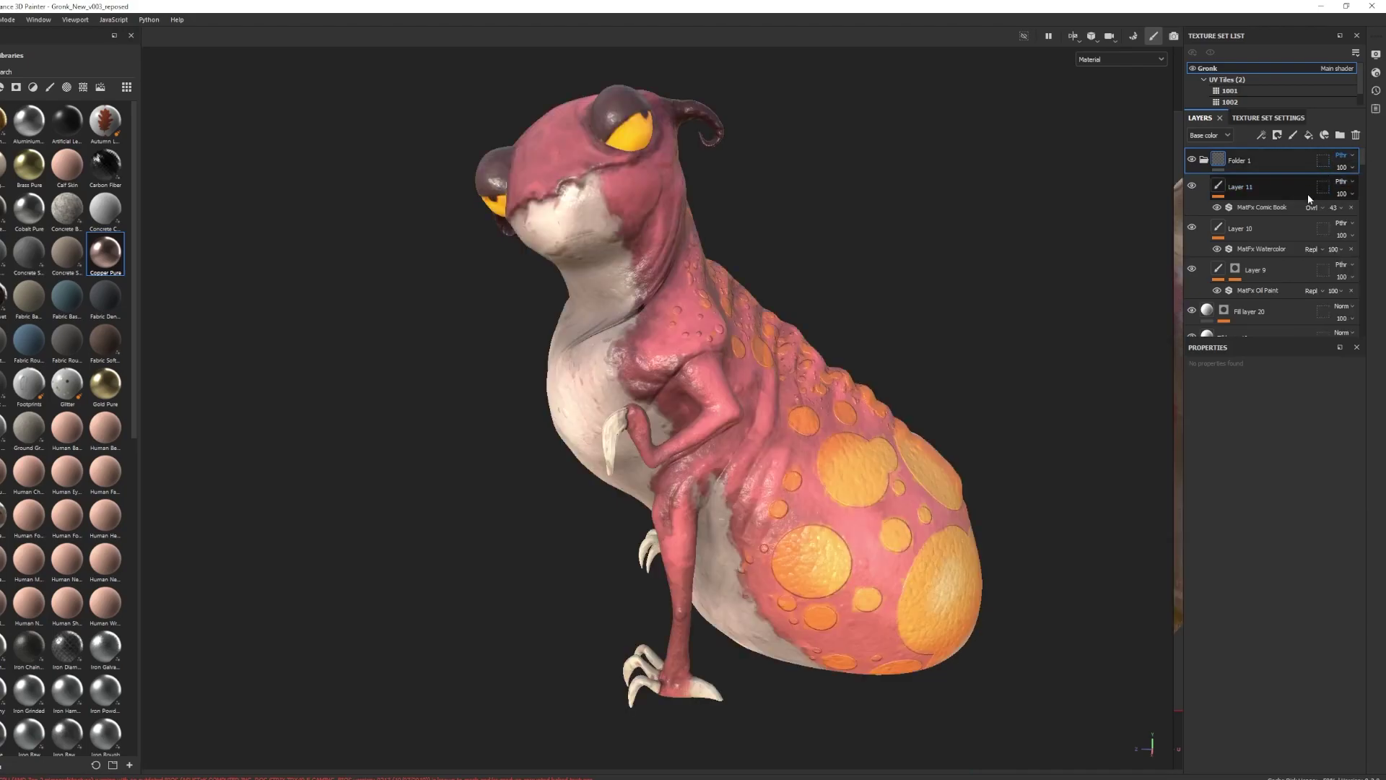
Rename the folder of filter layers to Stylized and collapse it
double_click(1242, 160)
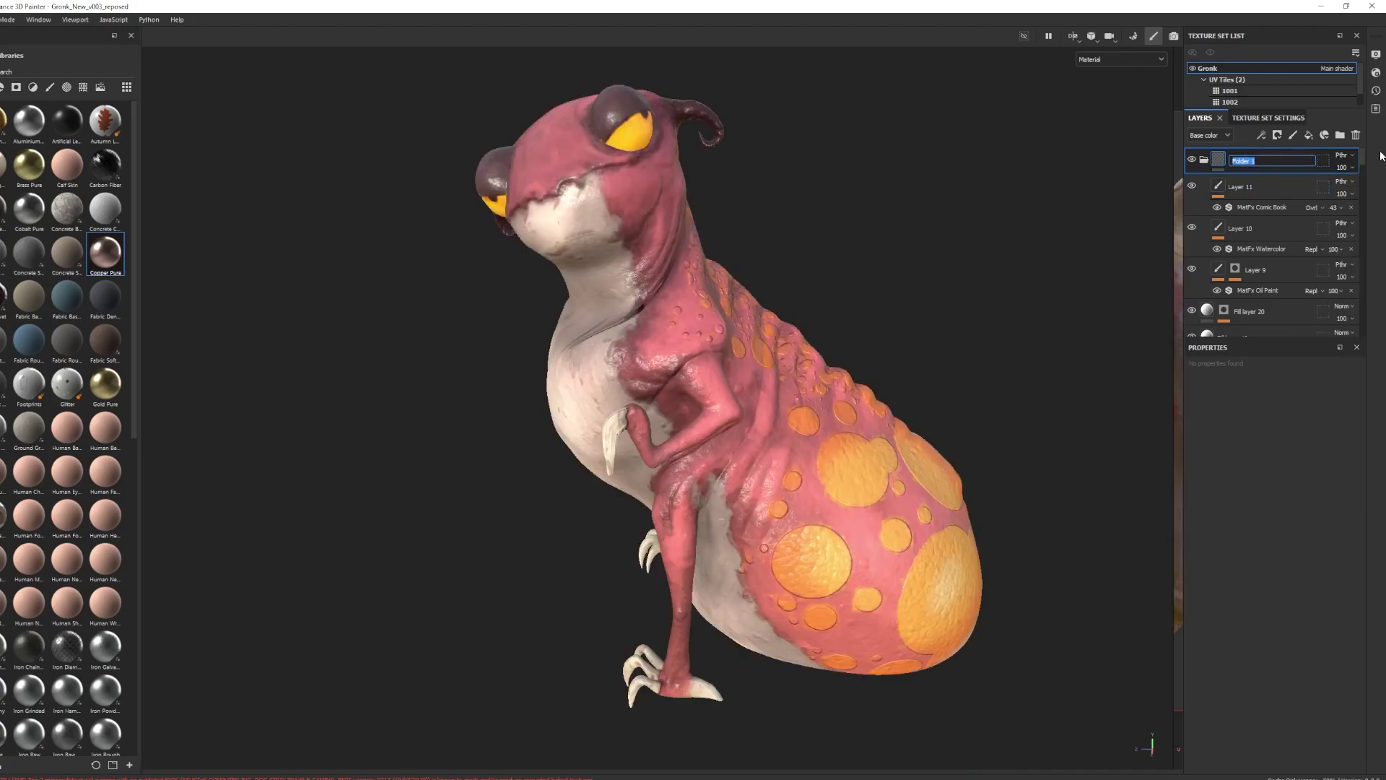
text(Stylized)
key(Return)
click(1202, 160)
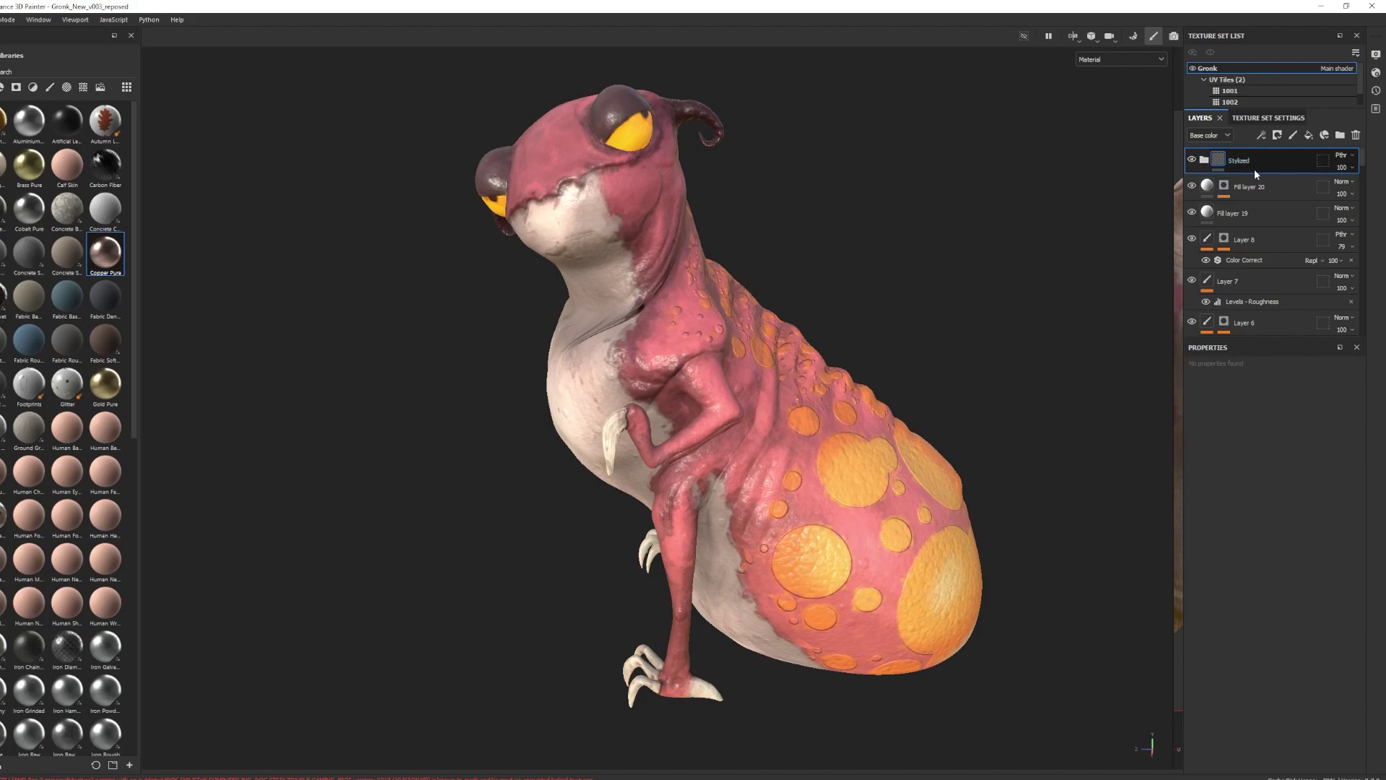
Compare the creature with and without the stylized effects by hiding and showing the Stylized folder
click(1191, 160)
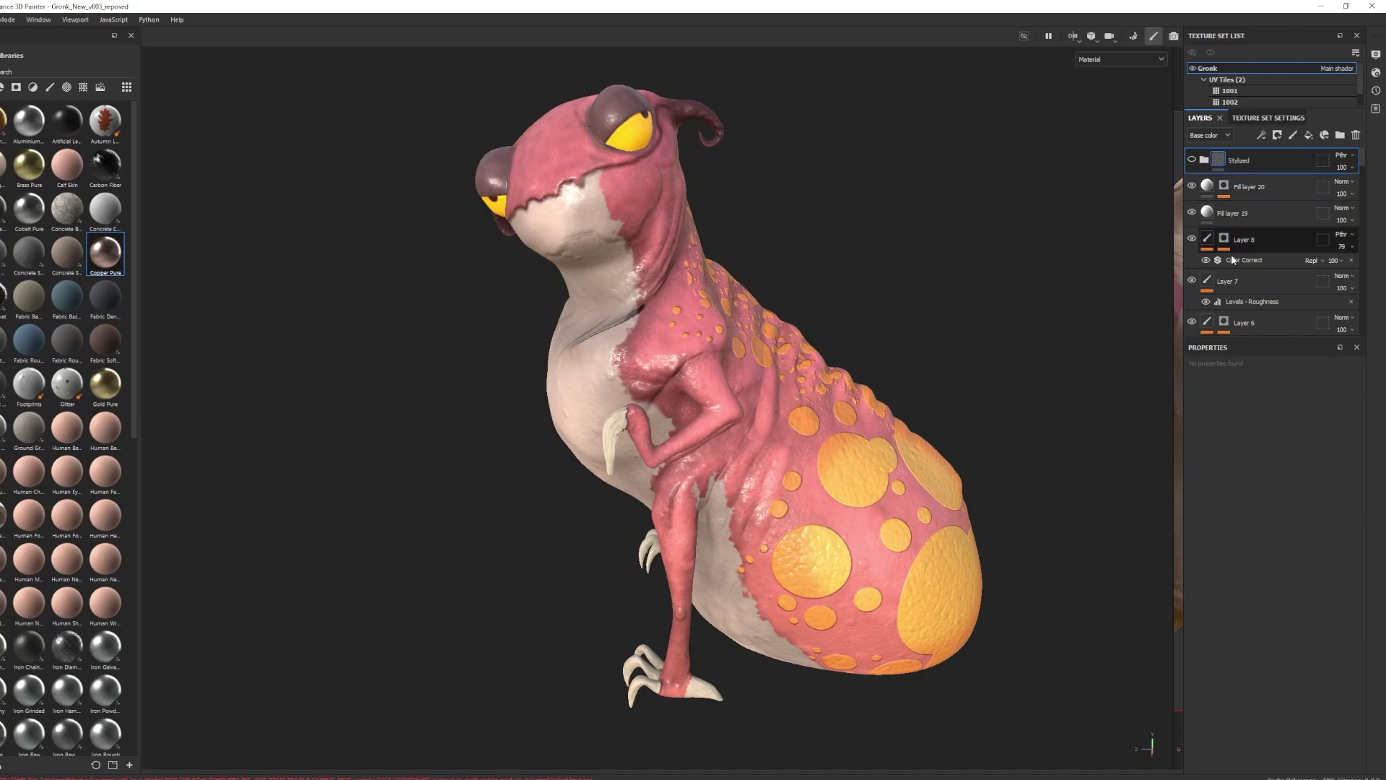
click(1192, 161)
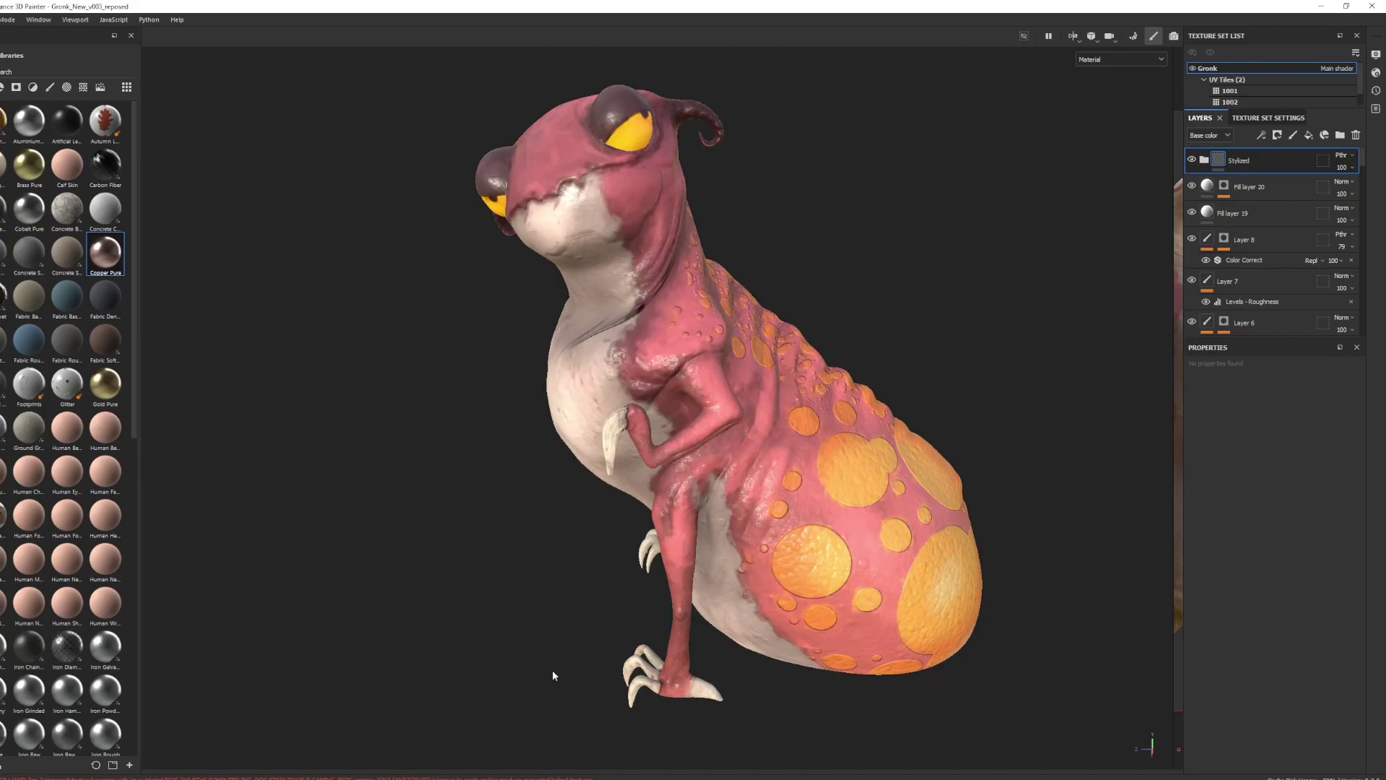
alt+drag(562, 556, 518, 561)
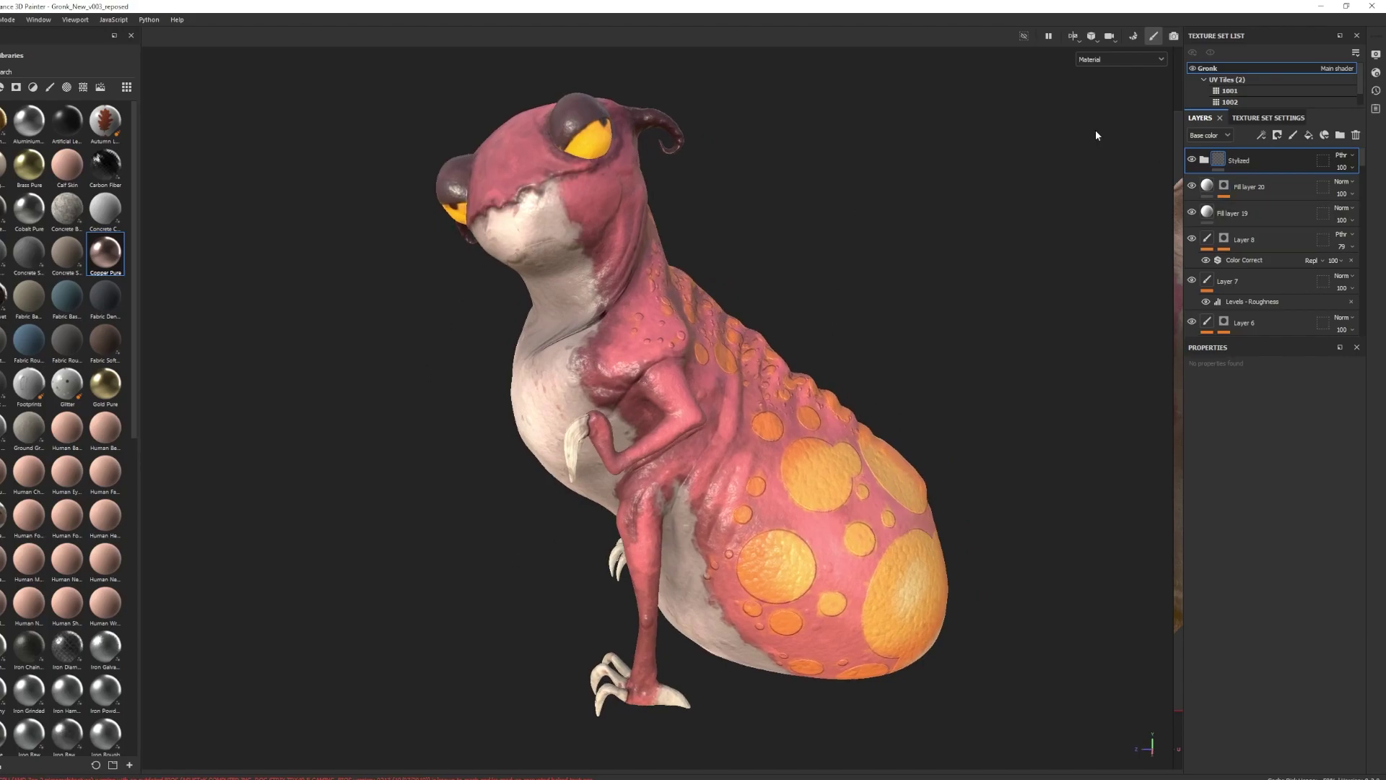